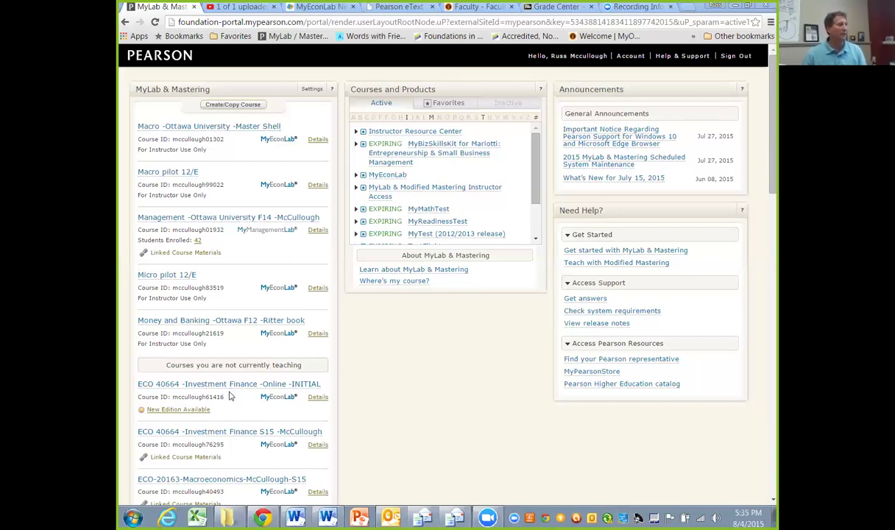
- Open the Macro -Ottawa University -Master Shell course and view its e-text Chapter Links page
left_click(210, 127)
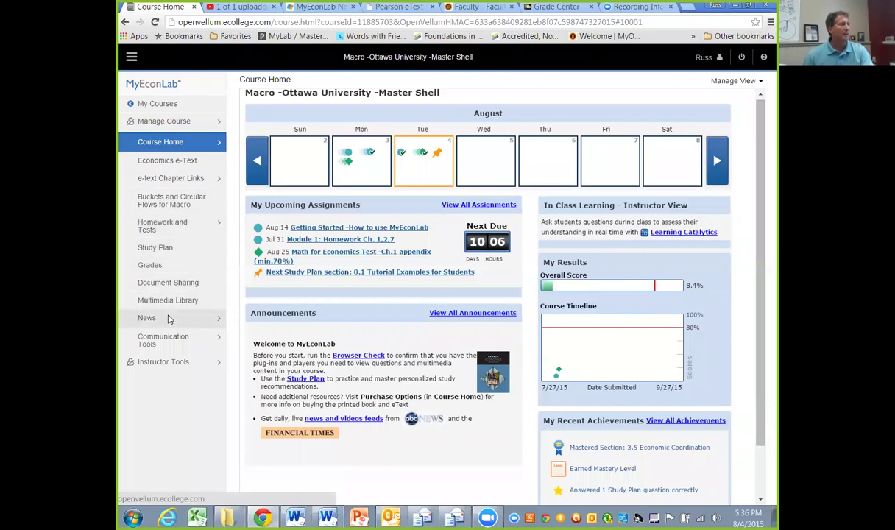
left_click(172, 178)
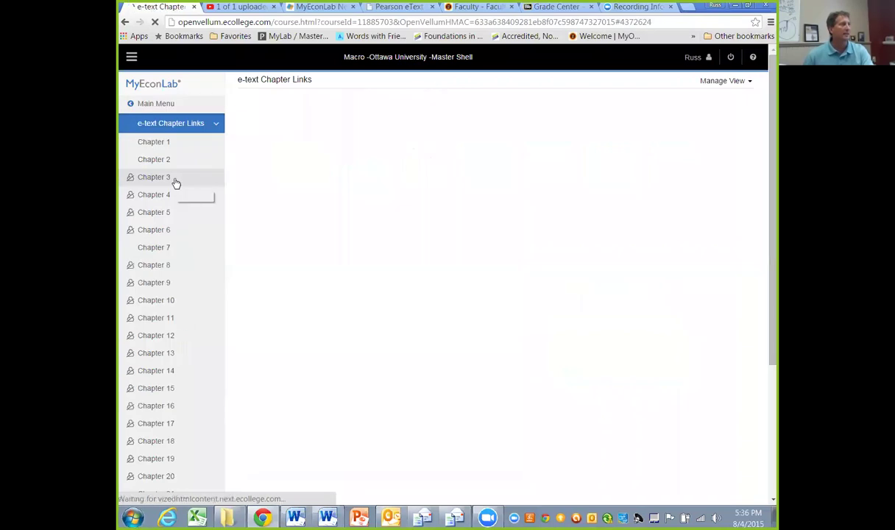
left_click(168, 108)
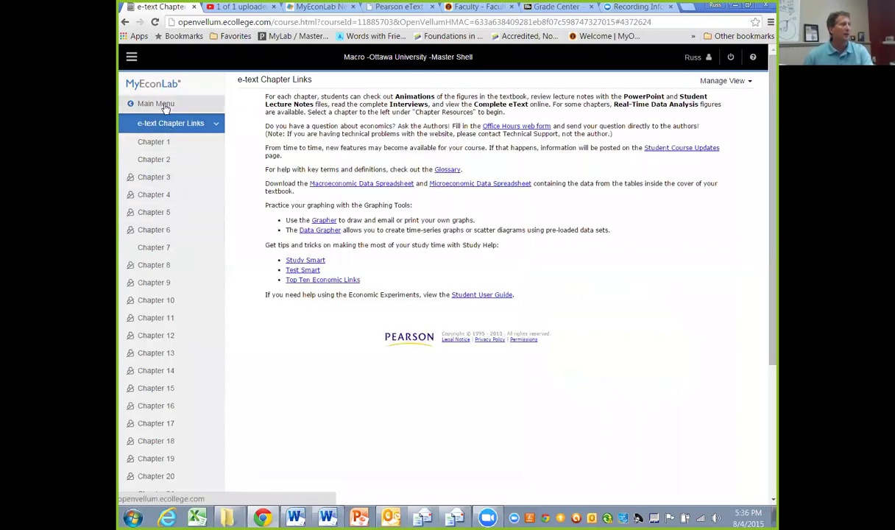
- View the Buckets and Circular Flows for Macro supplement and the course's Homework and Tests list
left_click(165, 203)
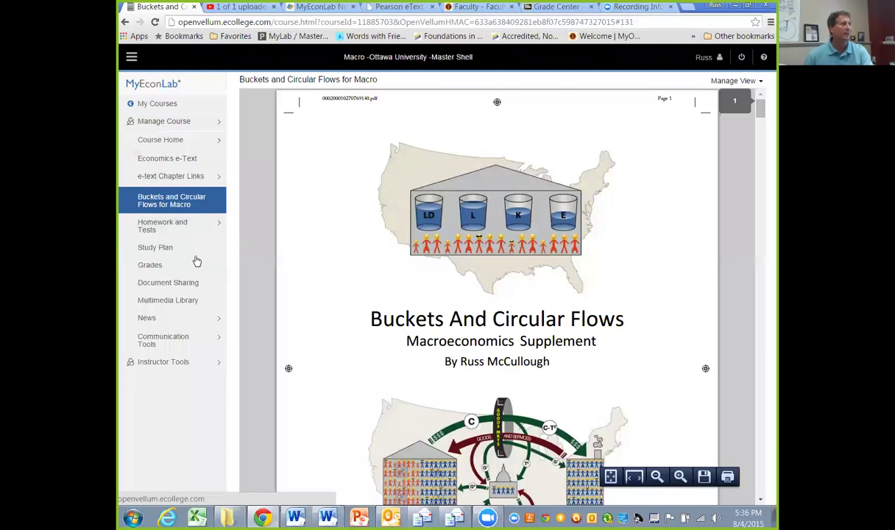
left_click(172, 225)
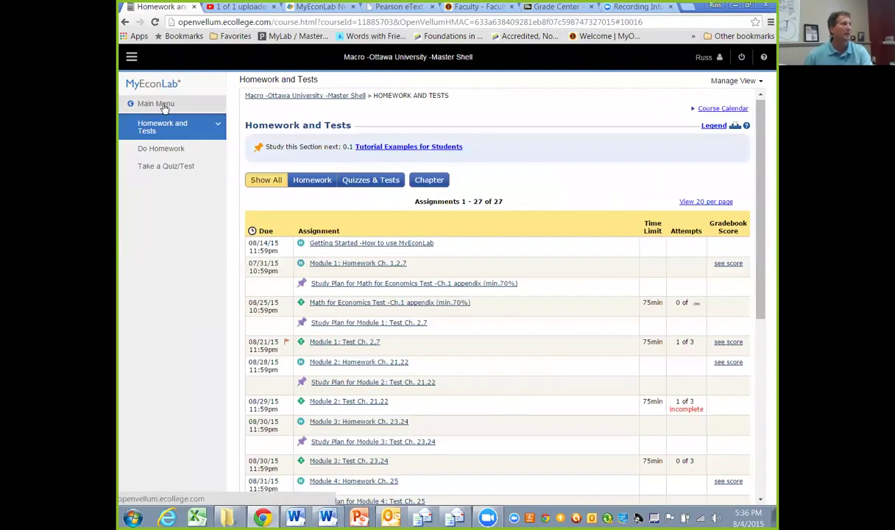
left_click(165, 107)
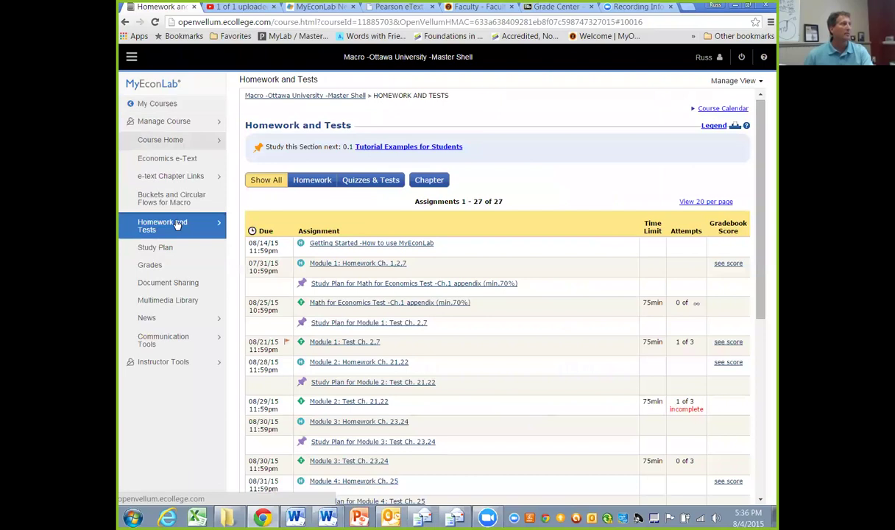
- Open the Instructor Resources page of the Instructor Tools and look through the help and resources it offers
left_click(165, 363)
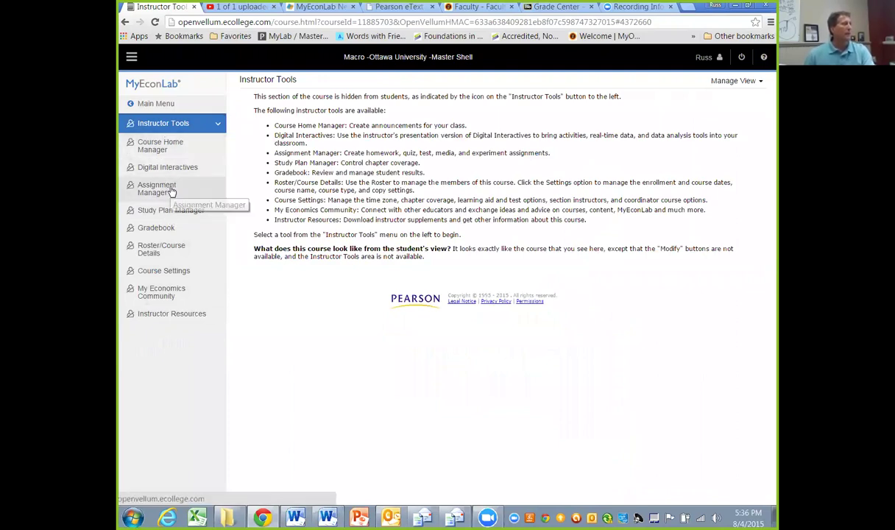
left_click(168, 314)
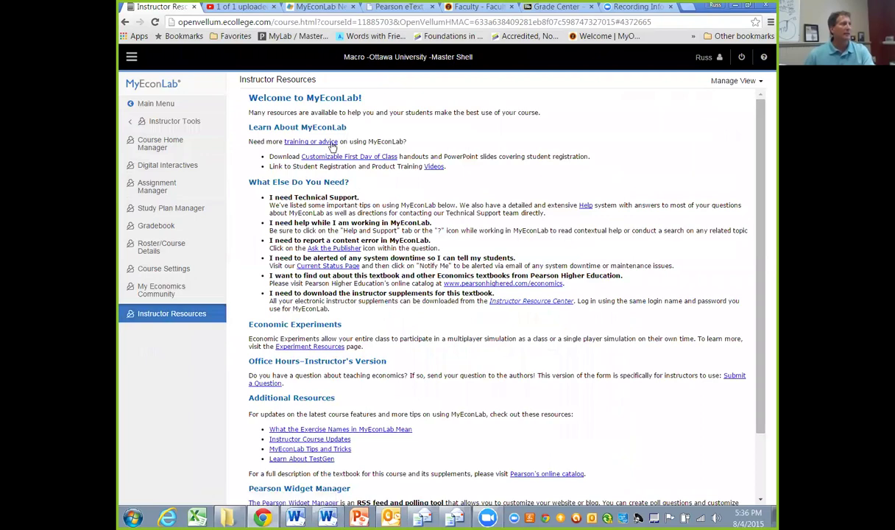
scroll(352, 360, "down", 1)
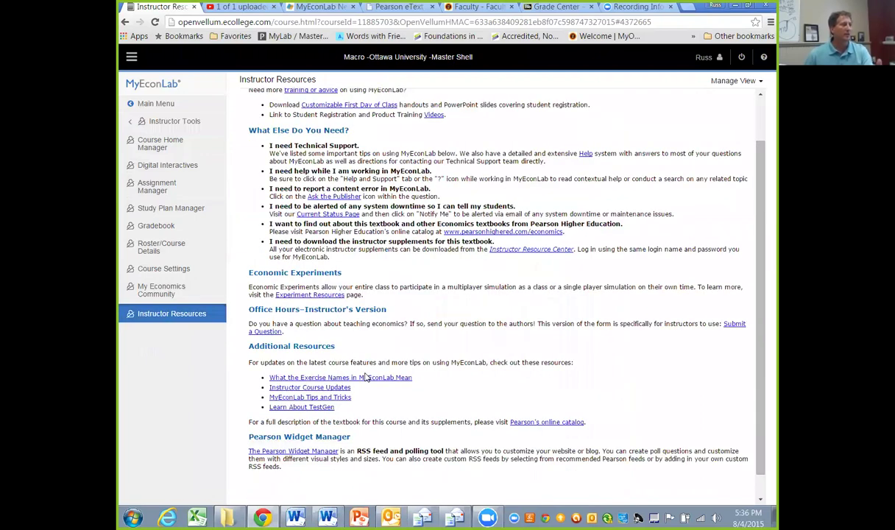
scroll(349, 358, "up", 1)
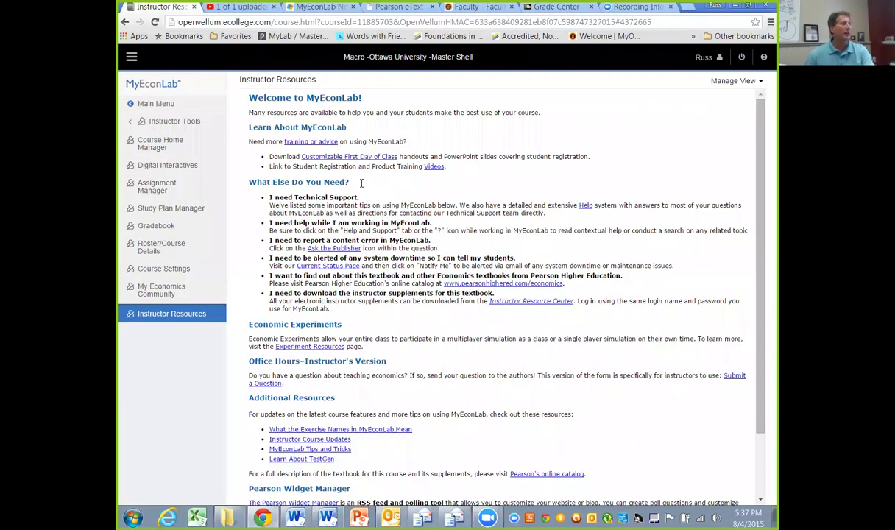
- Open the Implementation Guide from the training or advice page and view Lesson 3.3: Copy, Edit and Assign Sample Assignments
left_click(302, 143)
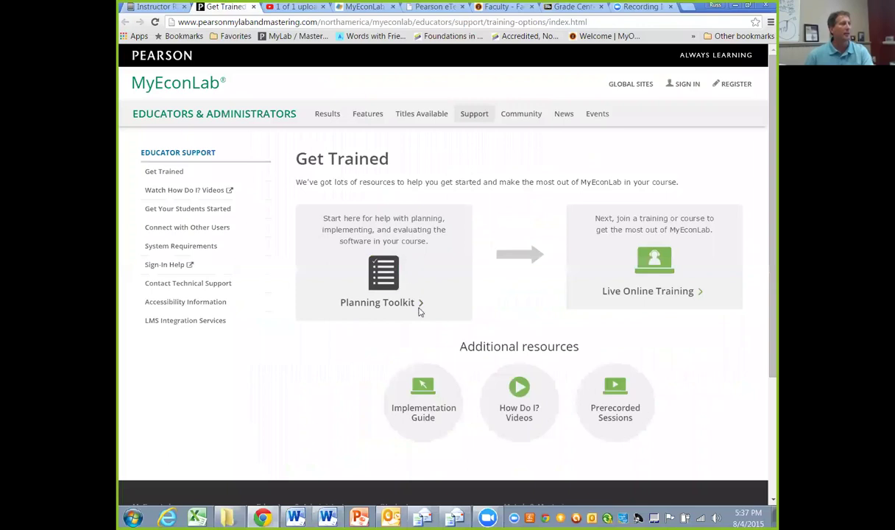
left_click(418, 408)
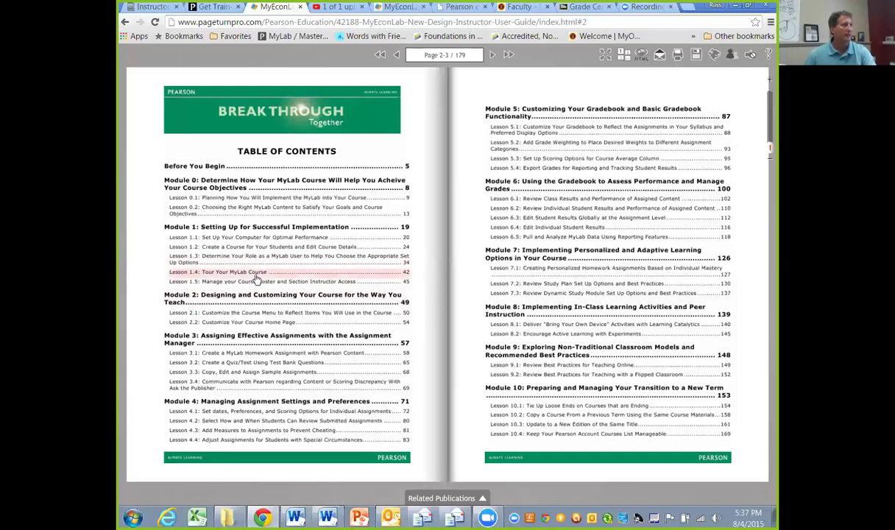
left_click(285, 372)
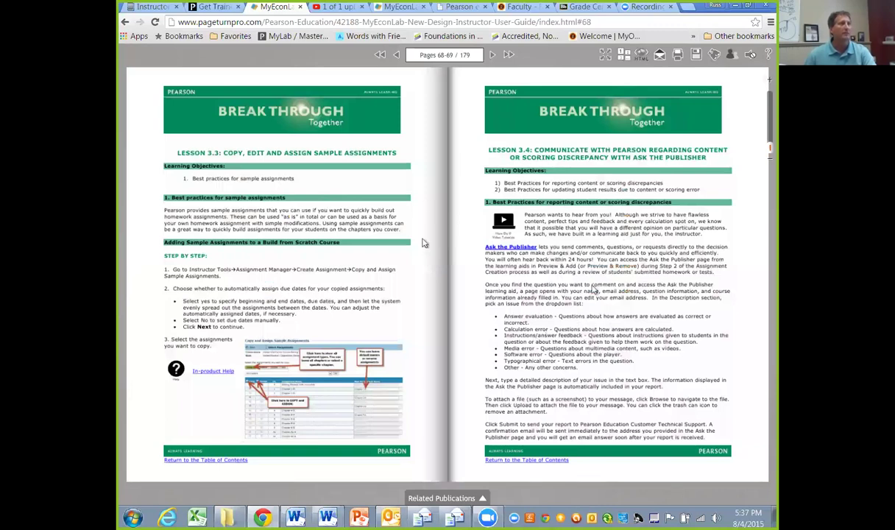
- Return to the course site, open the Assignment Manager and look through its list of module homework and tests
left_click(156, 7)
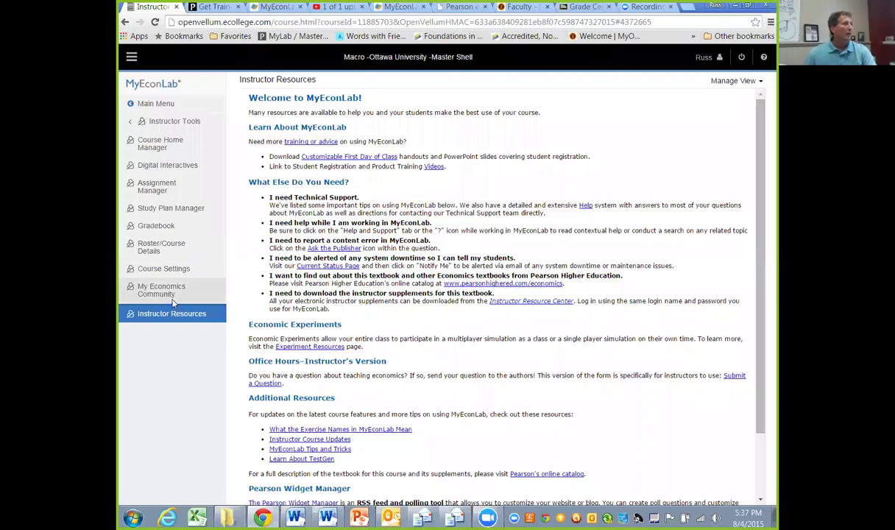
left_click(164, 190)
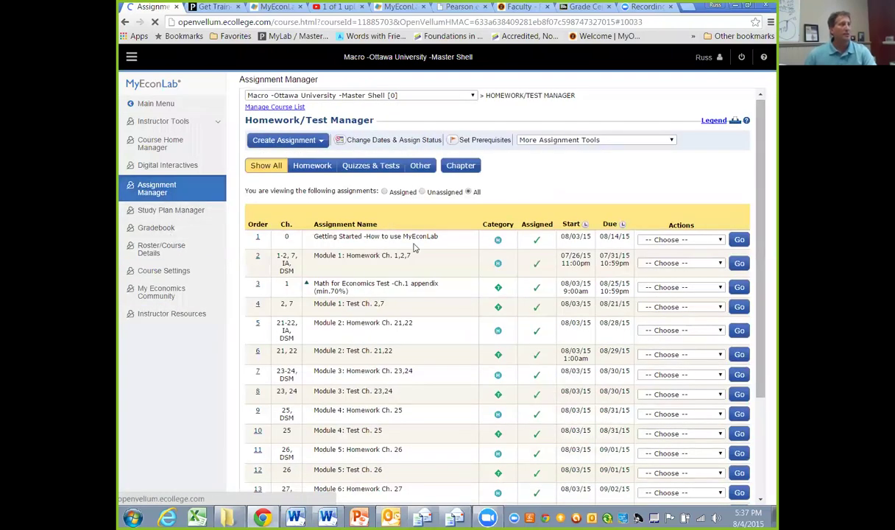
scroll(463, 289, "down", 3)
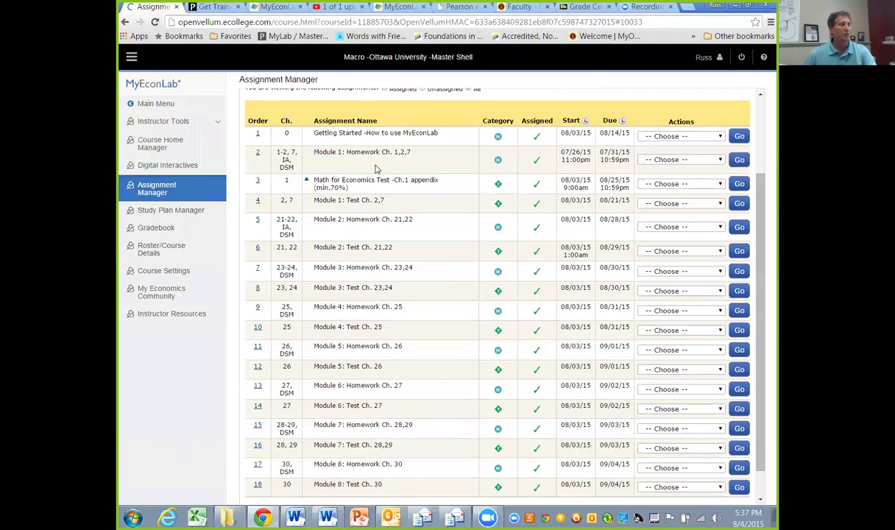
scroll(361, 208, "up", 1)
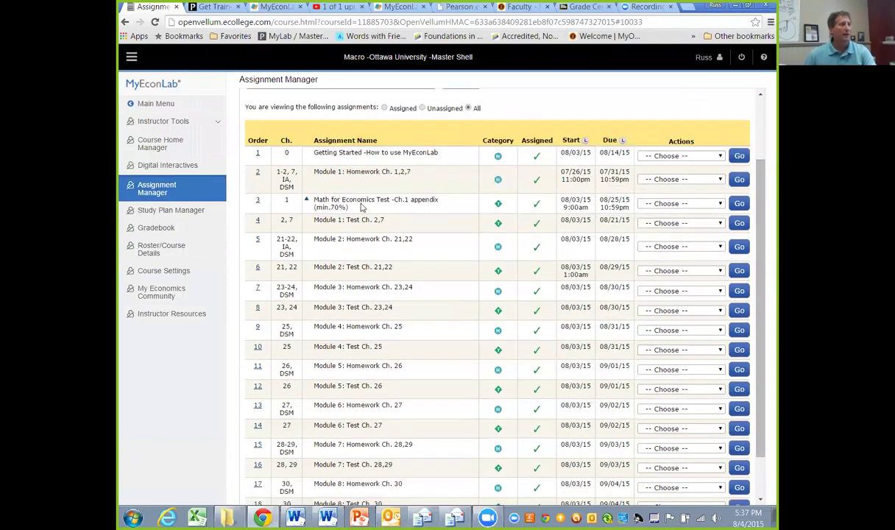
scroll(383, 389, "down", 1)
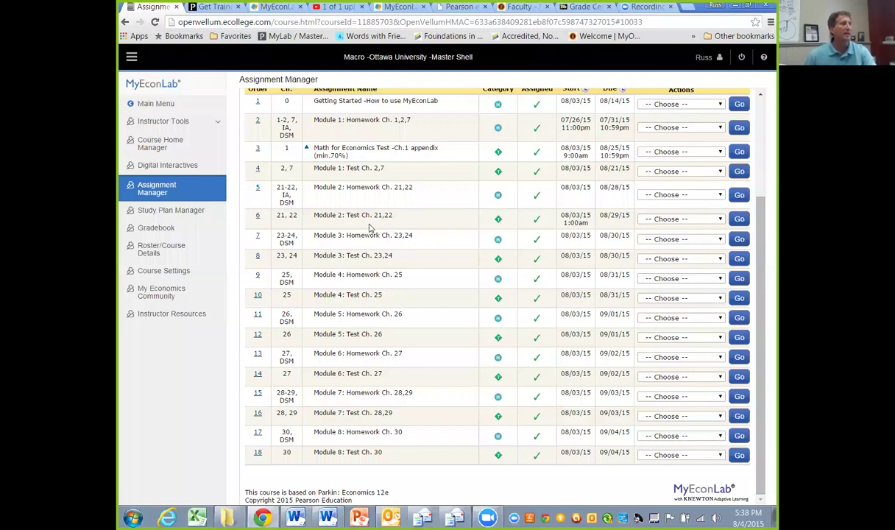
scroll(352, 212, "up", 1)
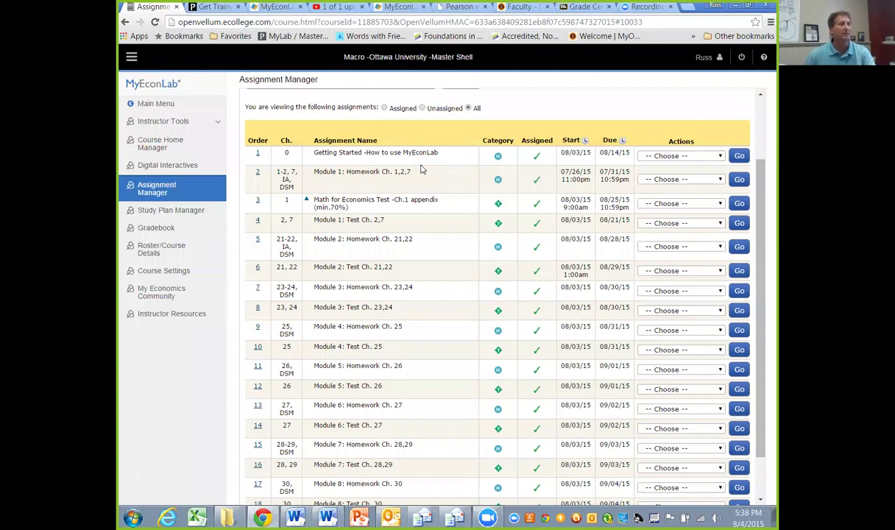
- Preview the Getting Started -How to use MyEconLab homework and answer the inches-in-one-foot question with 12
left_click(721, 157)
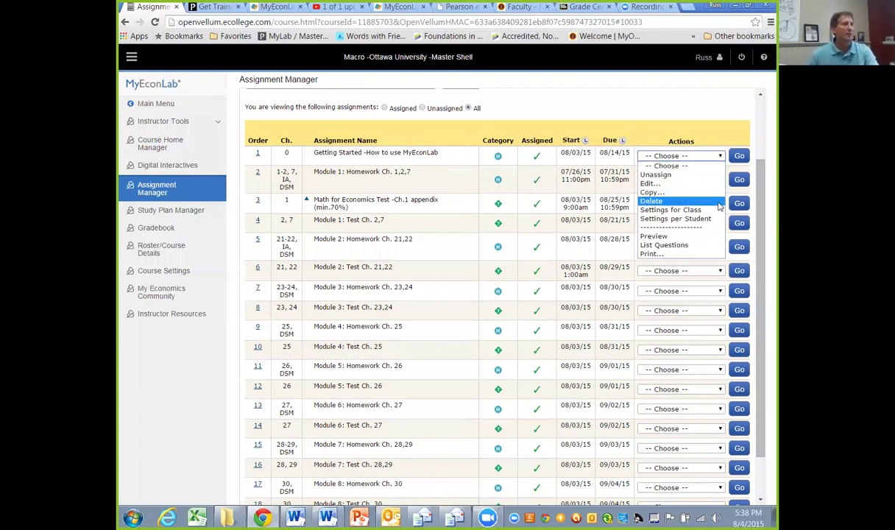
left_click(705, 237)
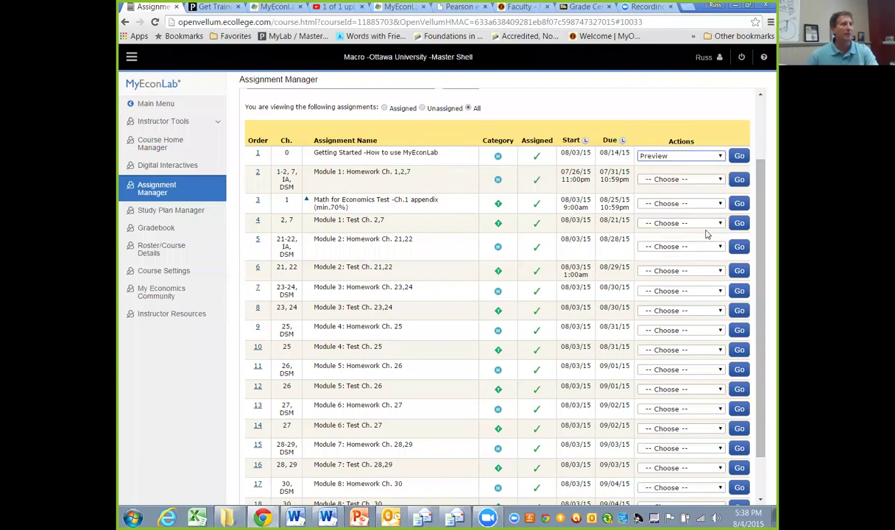
left_click(740, 155)
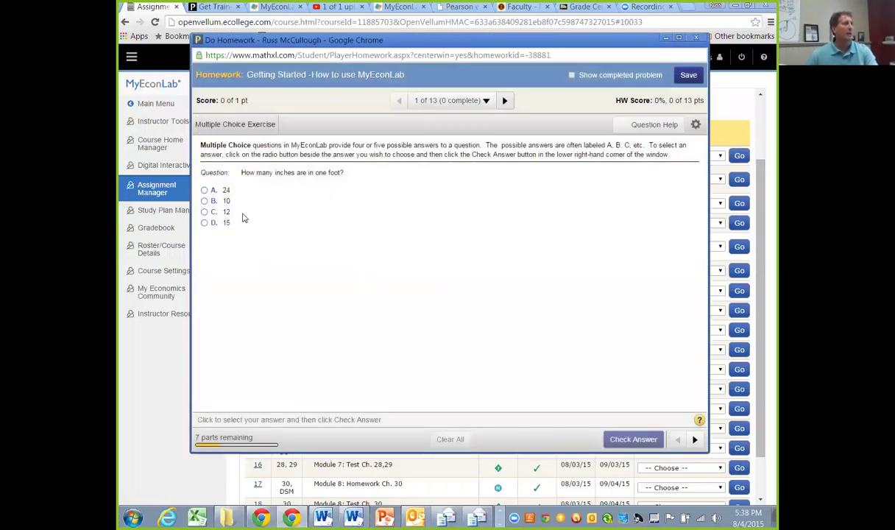
left_click(206, 212)
left_click(629, 438)
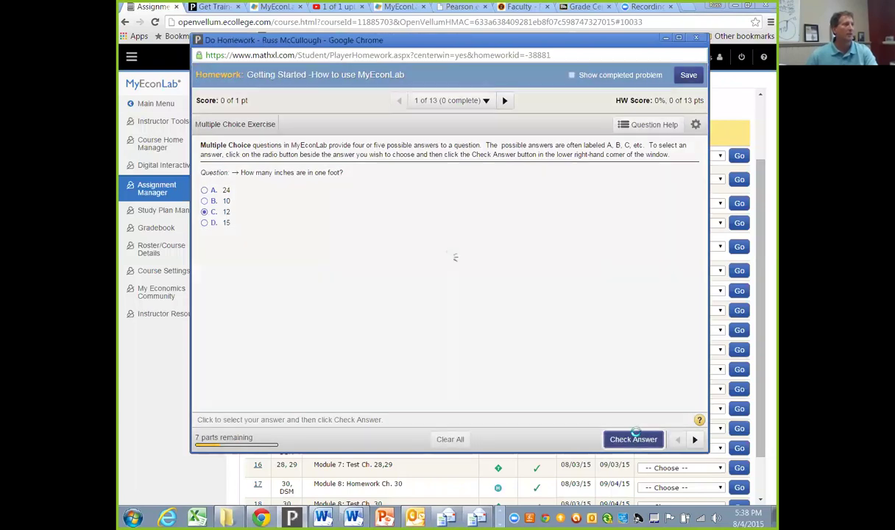
left_click(456, 296)
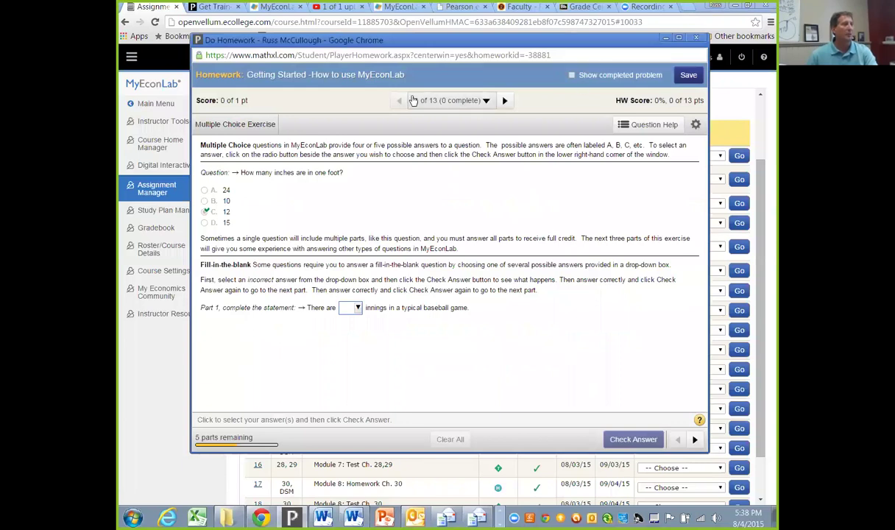
- Skip ahead to question 2, raise the temperature in the Lemonade Sales graph interaction, and close the homework preview
left_click(506, 102)
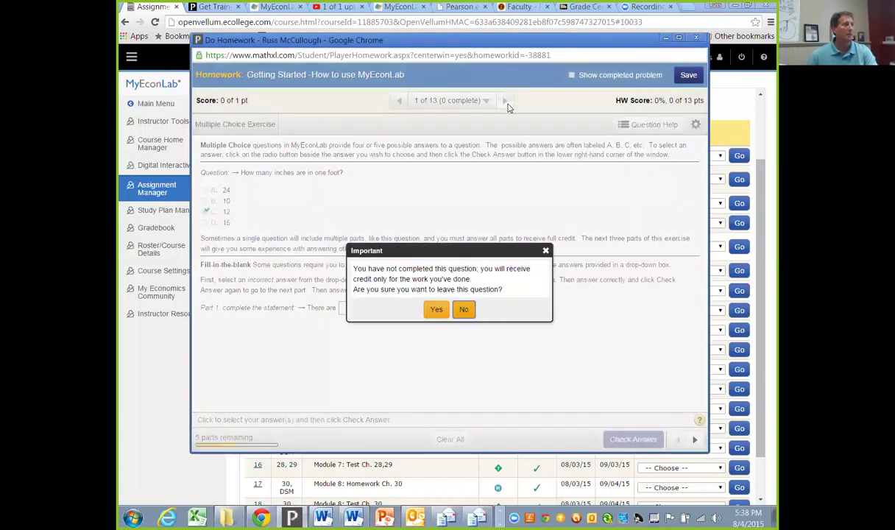
left_click(434, 312)
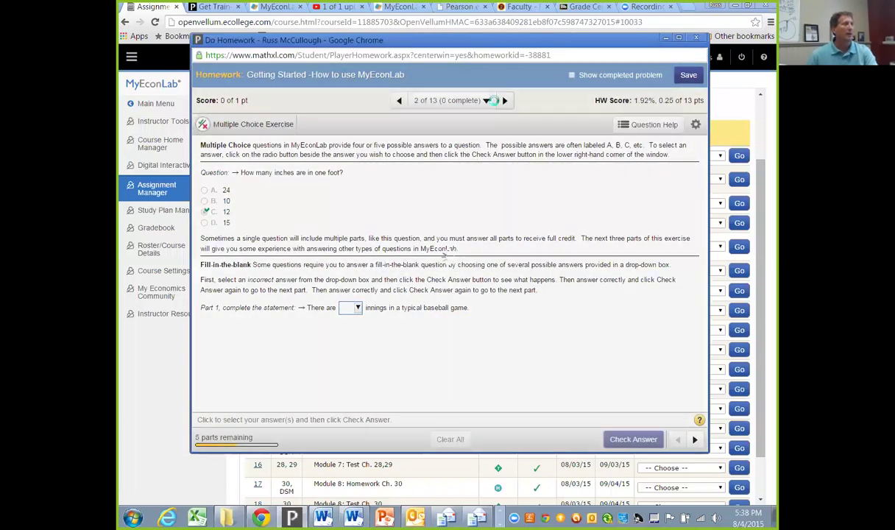
left_click(505, 101)
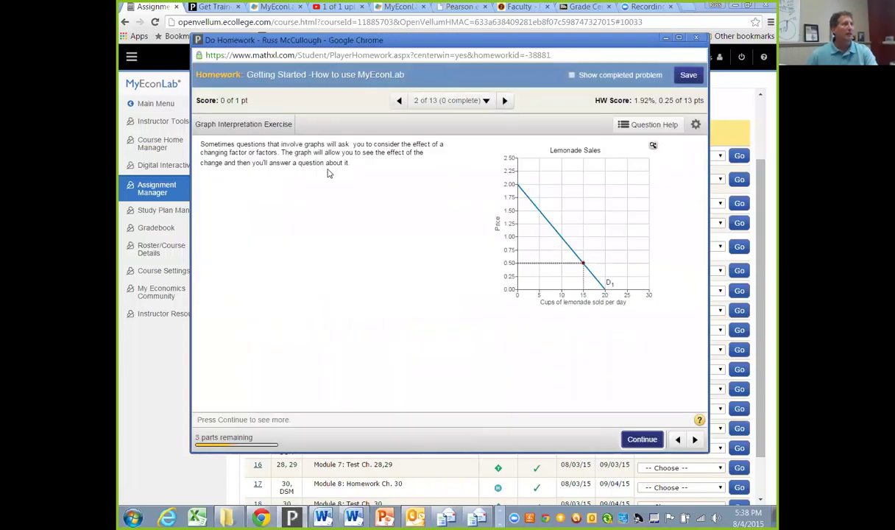
left_click(557, 208)
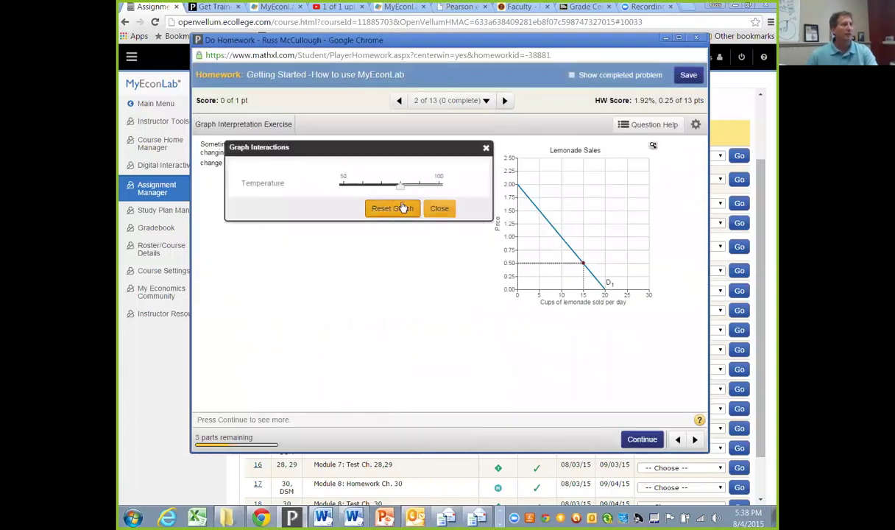
left_click_drag(372, 188, 400, 187)
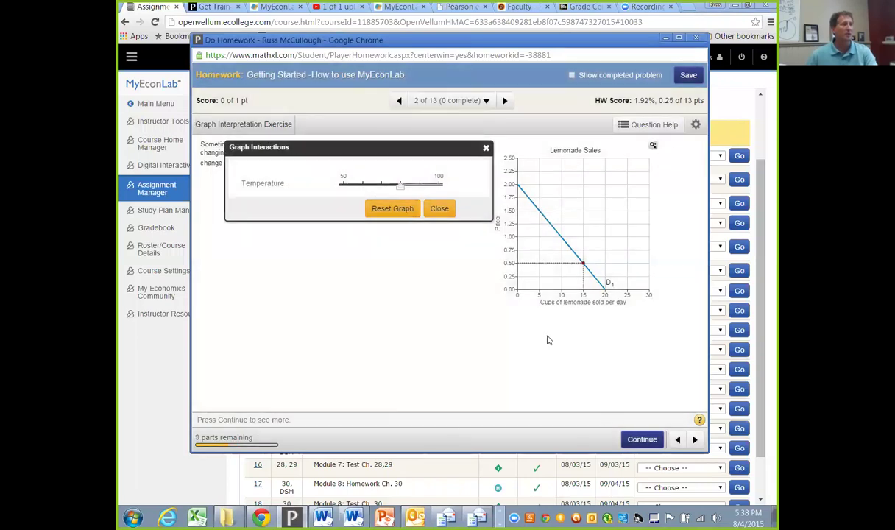
left_click(486, 150)
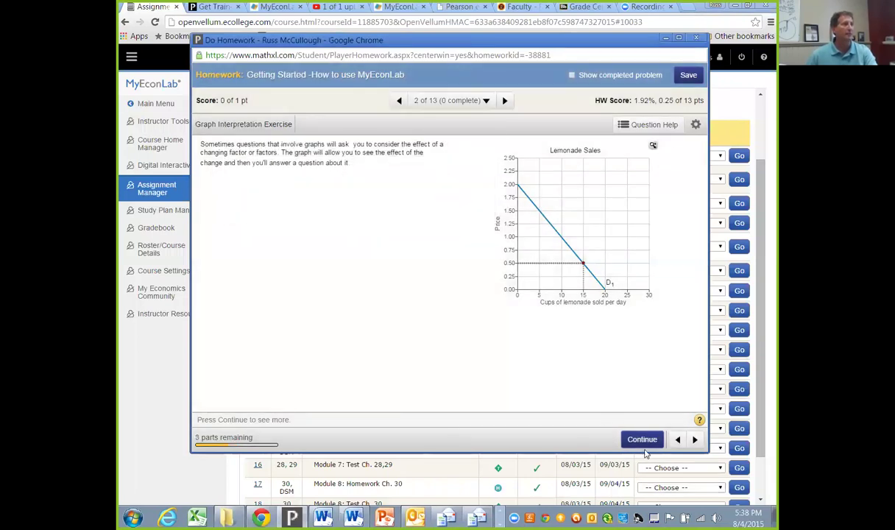
left_click(696, 37)
left_click(417, 145)
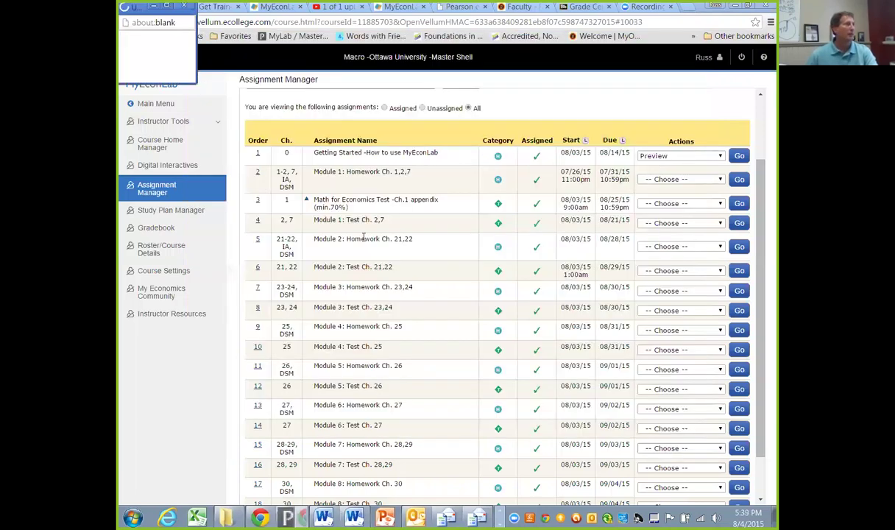
left_click(515, 124)
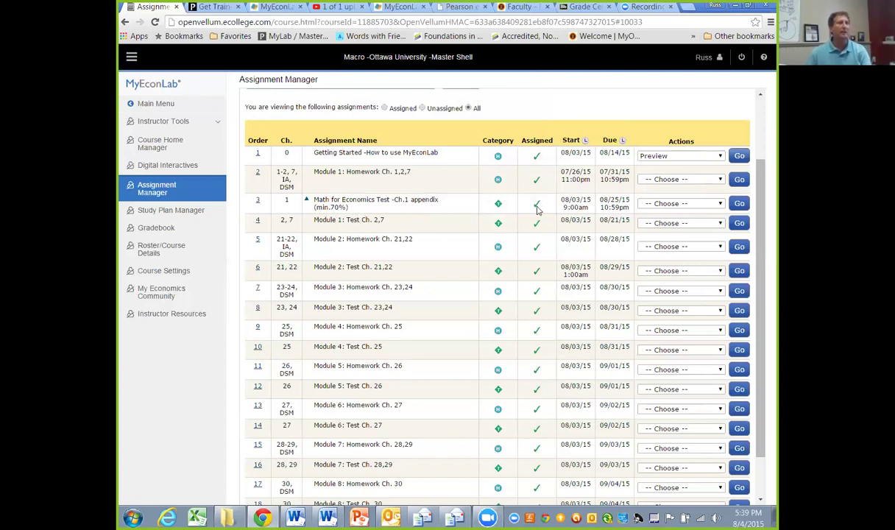
- Open Settings for Class for the Math for Economics Test -Ch.1 appendix (min.70%) and review its access and presentation options
left_click(709, 204)
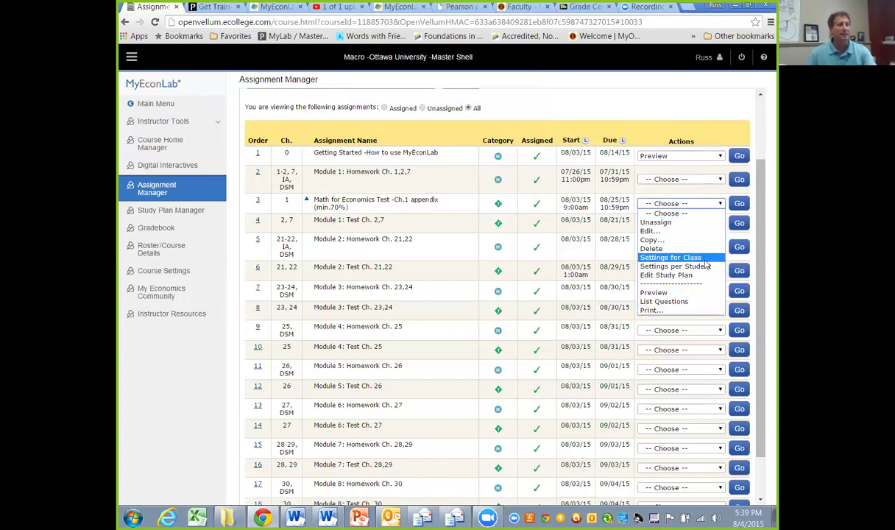
left_click(703, 257)
left_click(737, 203)
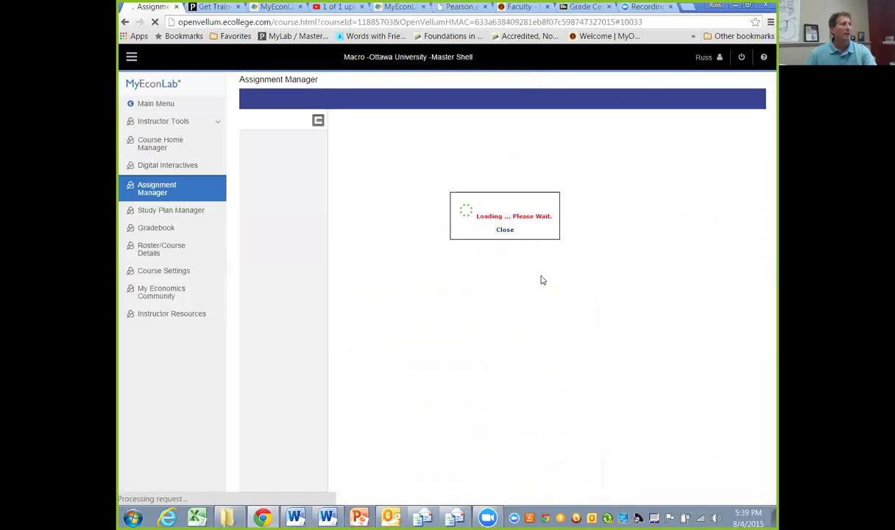
scroll(368, 318, "down", 1)
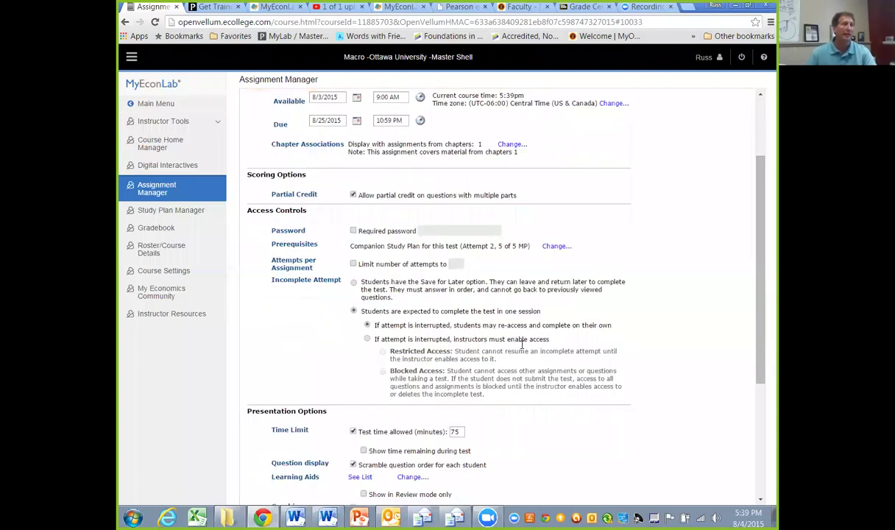
- Examine the prerequisite settings of the Math for Economics Test, then dismiss them without saving
left_click(556, 298)
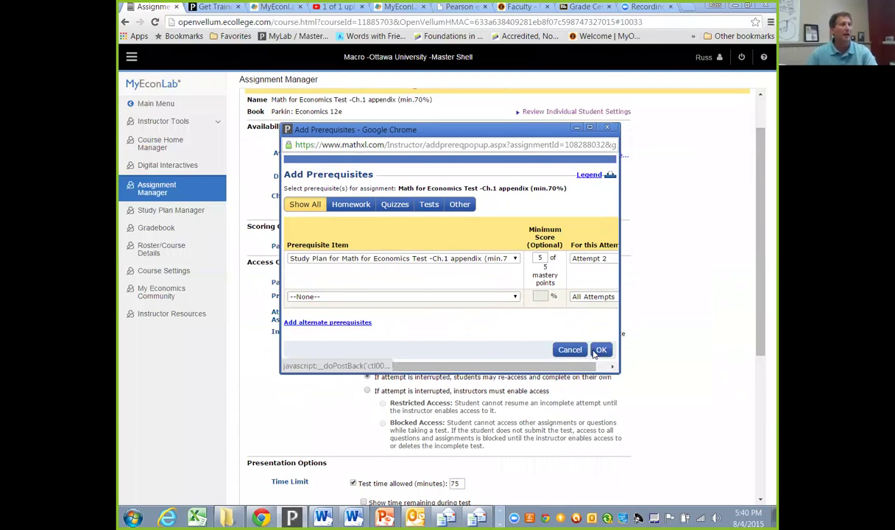
left_click(575, 351)
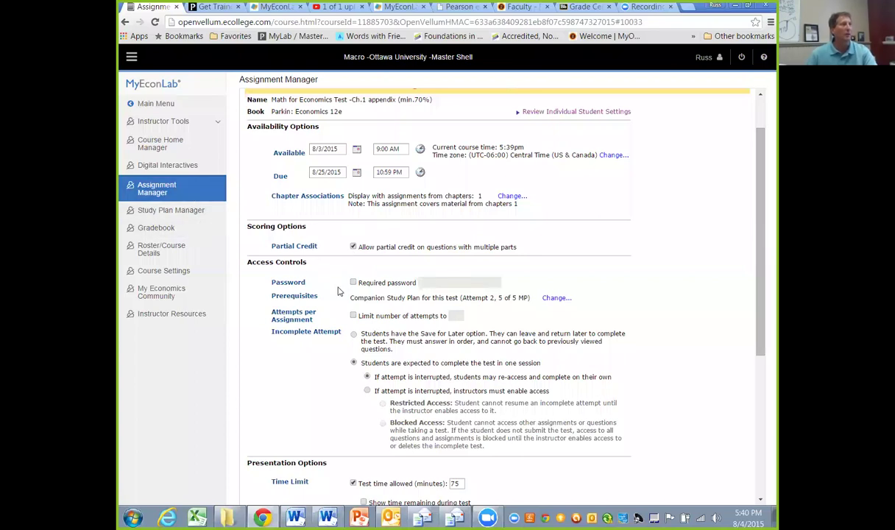
scroll(346, 245, "up", 1)
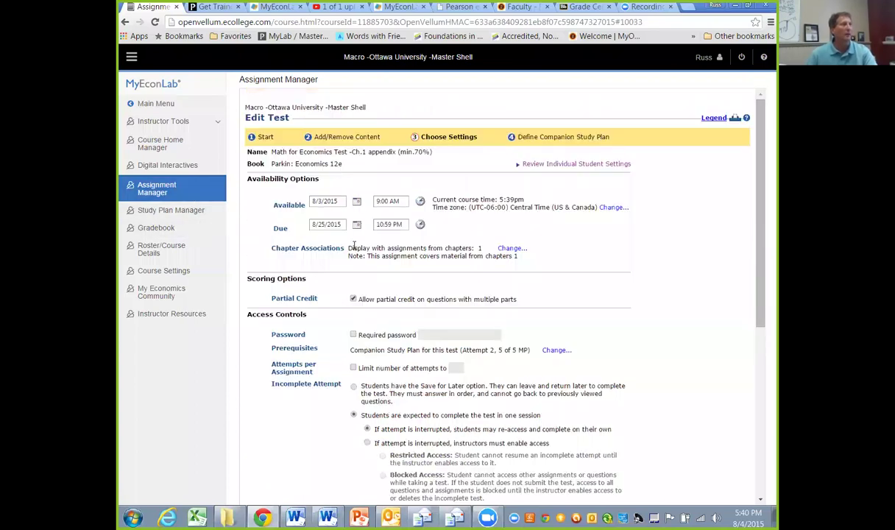
- Return to the full assignment list and preview Module 2: Homework Ch. 21,22
left_click(160, 192)
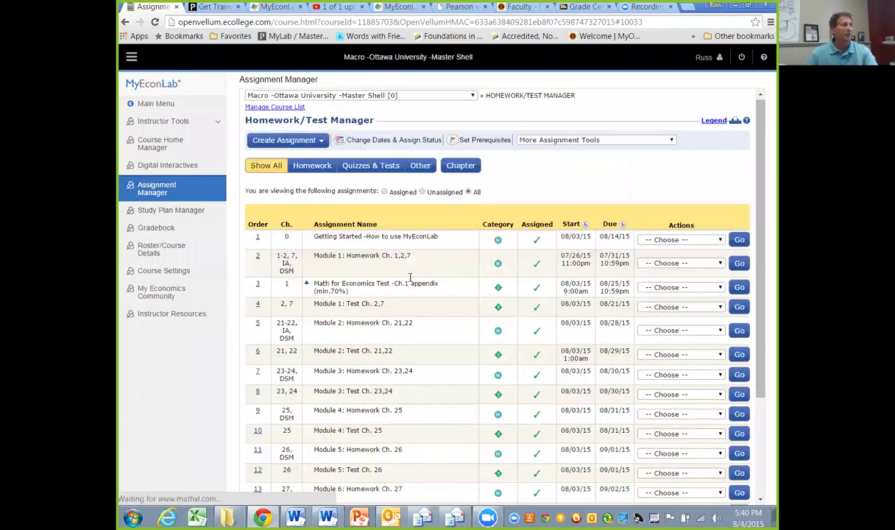
scroll(375, 261, "down", 1)
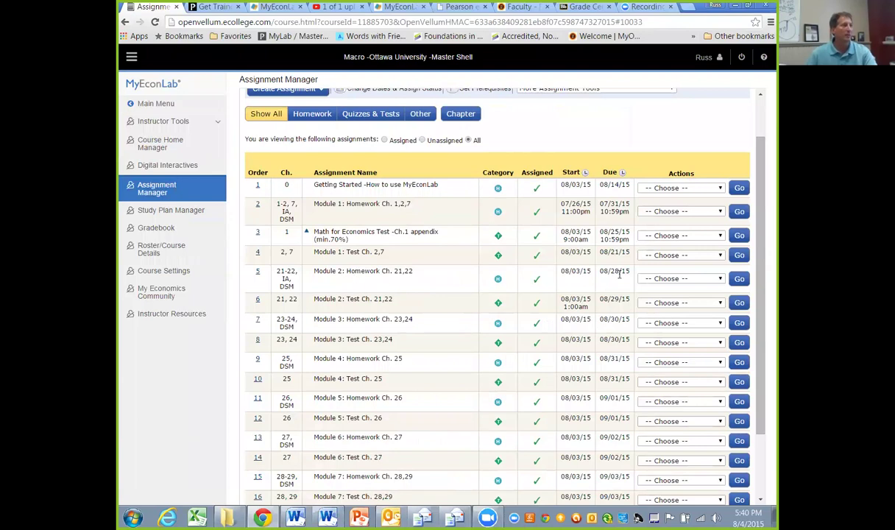
left_click(719, 282)
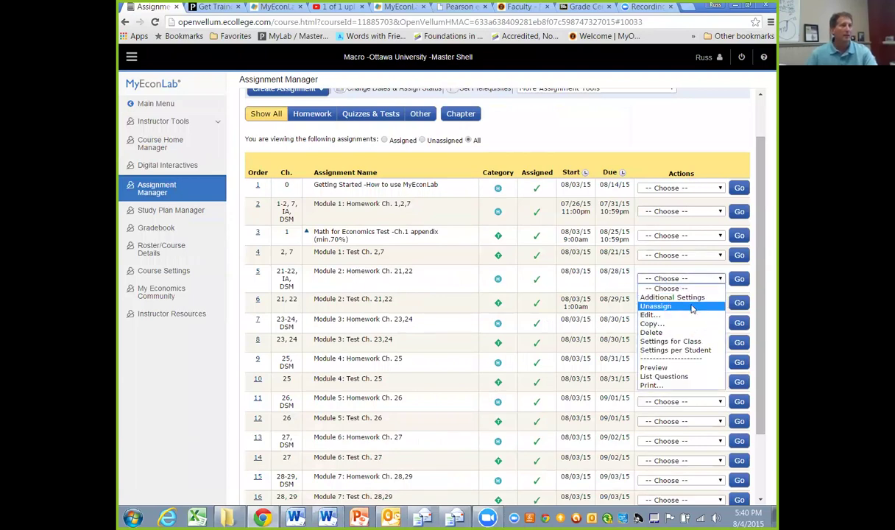
left_click(696, 370)
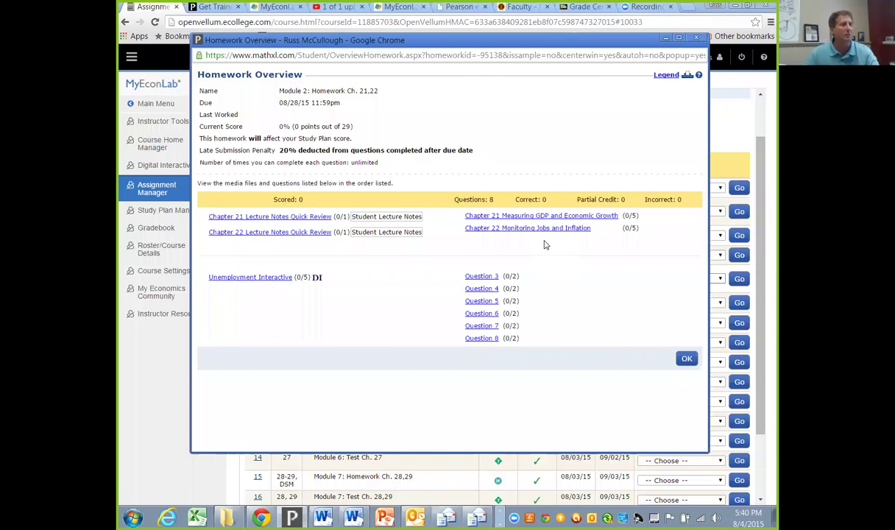
- Open the Chapter 21 Lecture Notes Quick Review, skim its pages and submit it
left_click(277, 220)
scroll(391, 331, "down", 3)
scroll(380, 287, "down", 3)
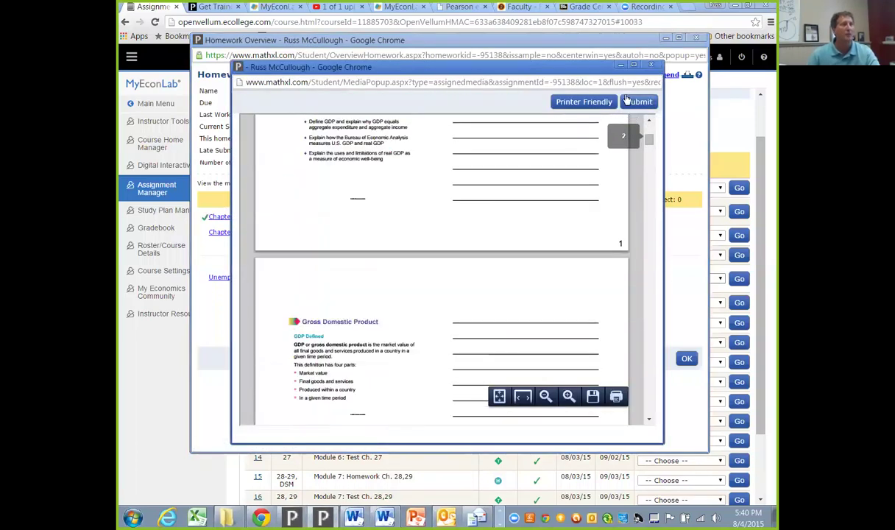
left_click(639, 102)
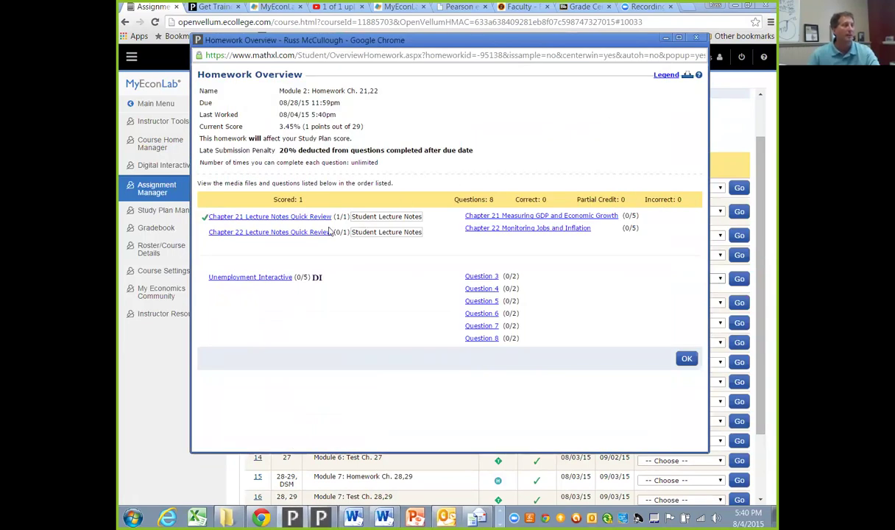
- Open the Chapter 21 Measuring GDP and Economic Growth exercise and review the explanation for the question defining gross domestic product
left_click(532, 217)
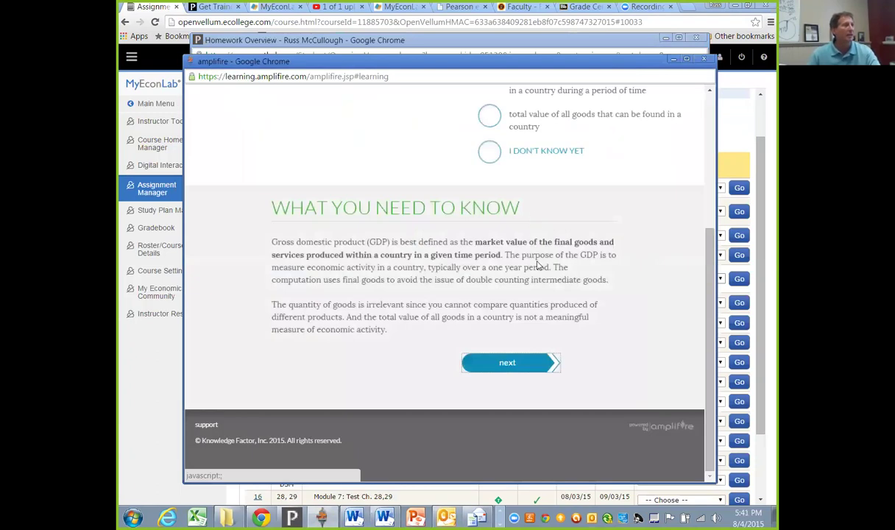
scroll(479, 221, "up", 5)
scroll(559, 304, "down", 1)
scroll(548, 284, "up", 2)
scroll(562, 264, "down", 1)
scroll(556, 266, "up", 1)
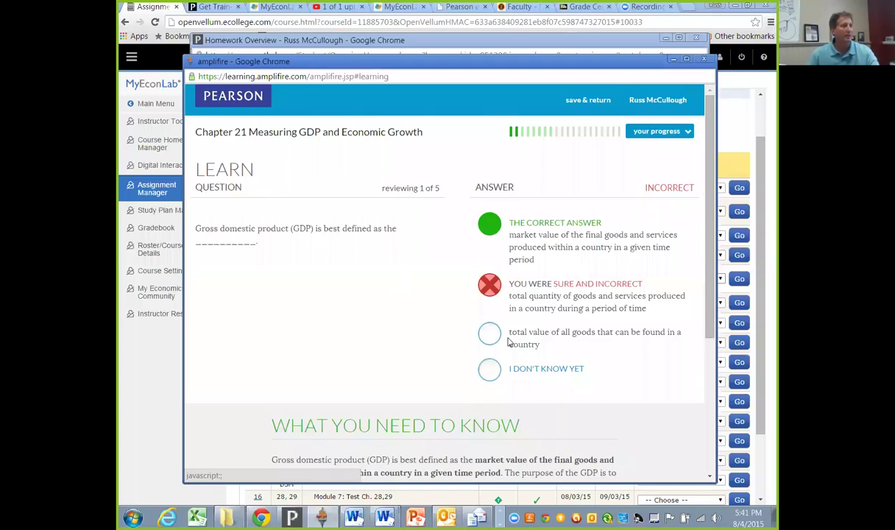
scroll(515, 347, "down", 3)
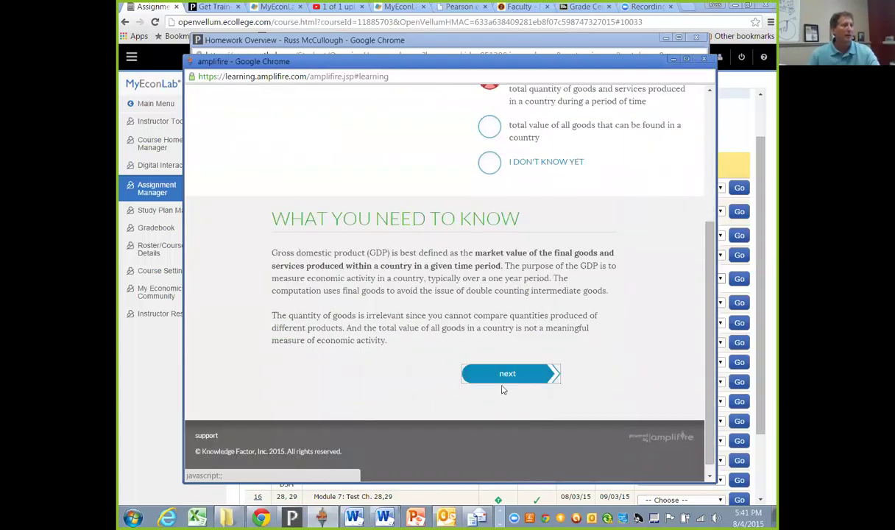
- Advance to review 2 of 5 and read the answer explanation on what GDP measures
left_click(508, 375)
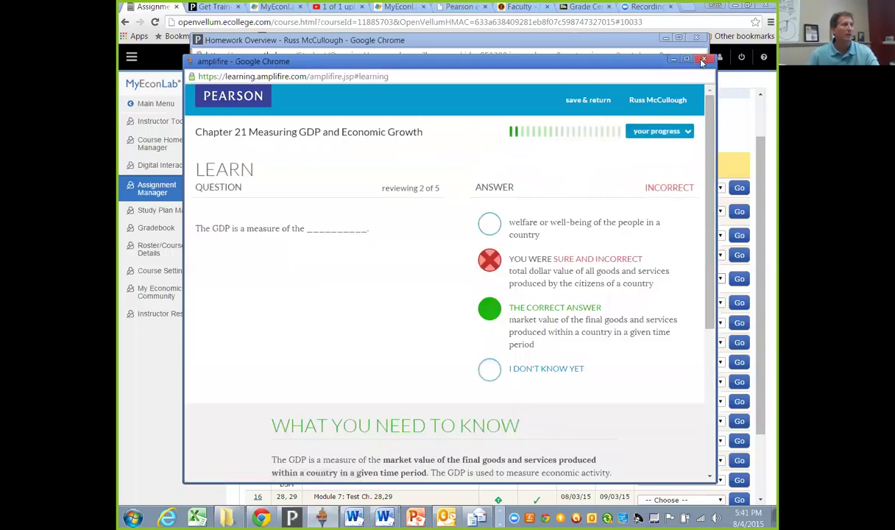
scroll(530, 278, "down", 3)
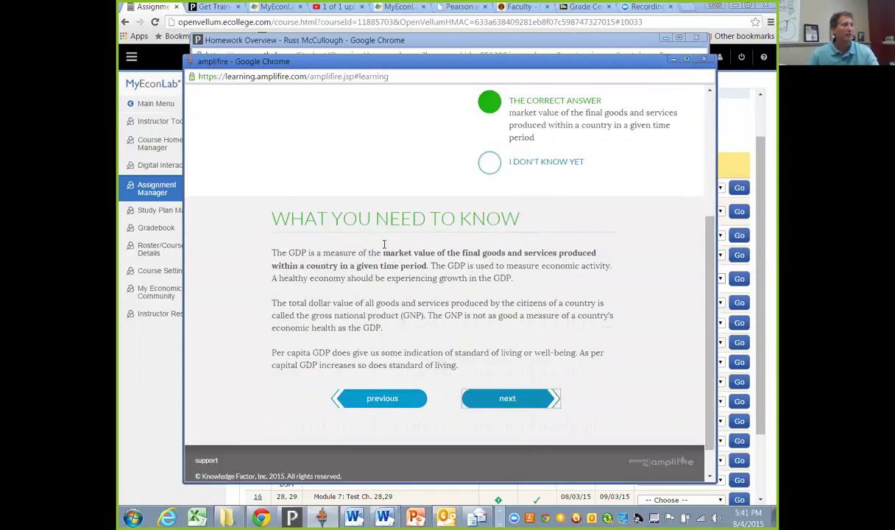
scroll(442, 242, "up", 2)
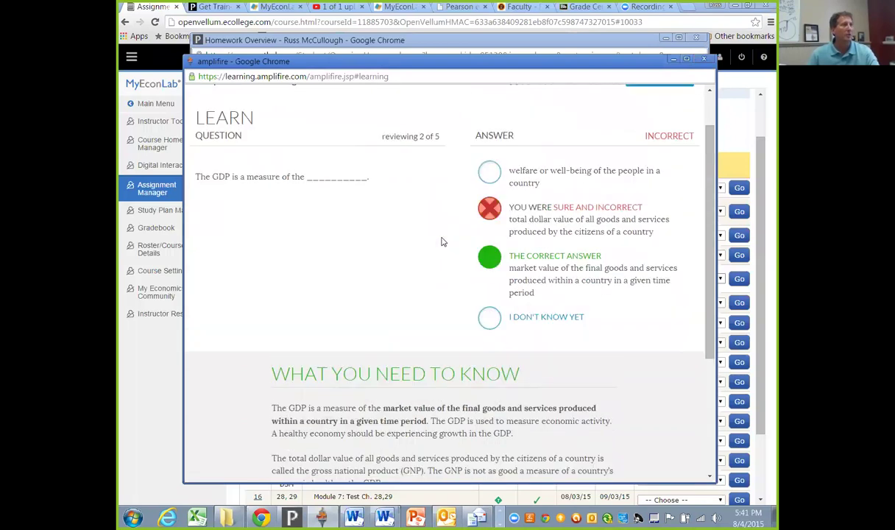
scroll(420, 280, "up", 1)
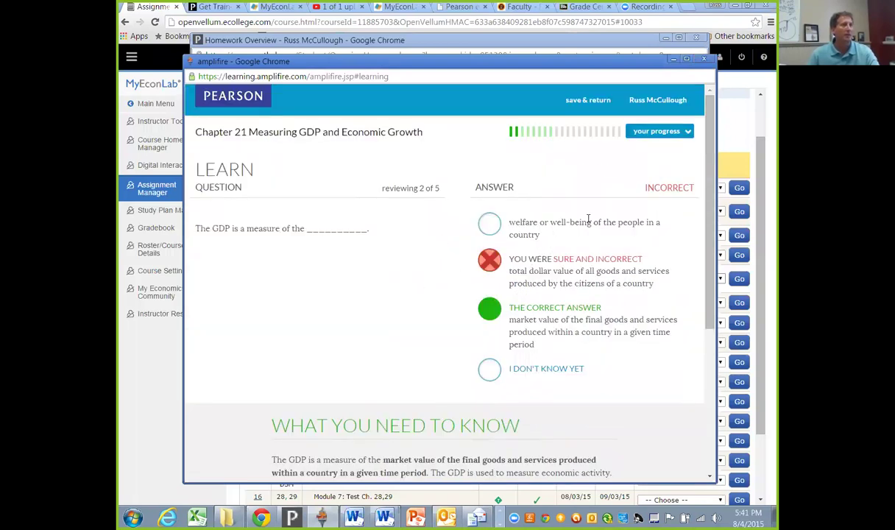
scroll(587, 390, "down", 2)
scroll(566, 317, "down", 2)
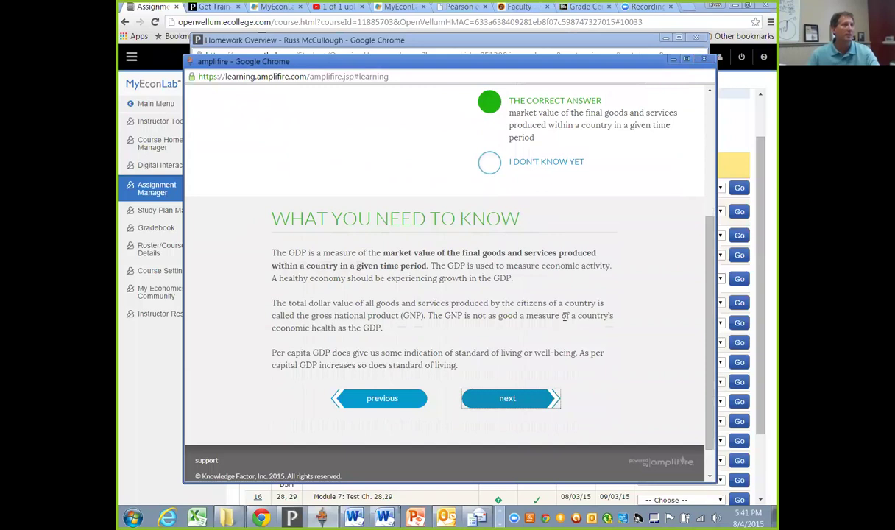
- Read through answer reviews 3 to 5 and continue to the question on the meaning of real GDP
left_click(525, 394)
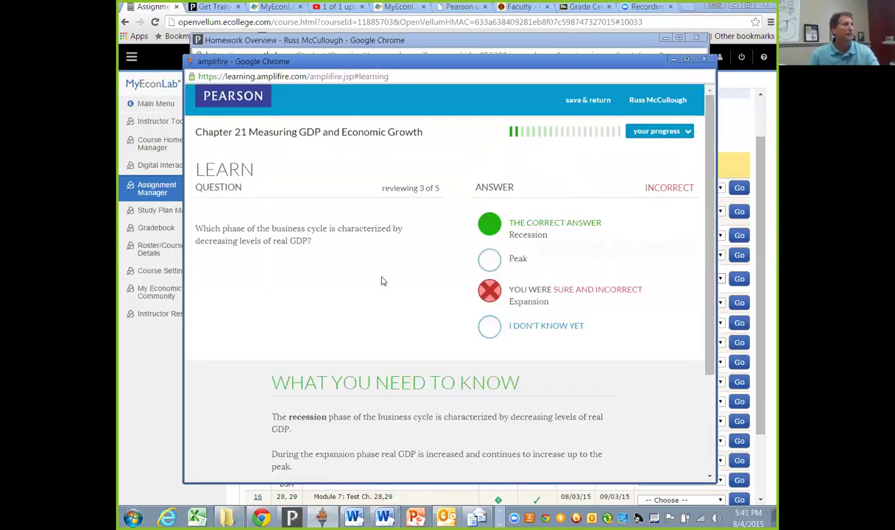
scroll(424, 430, "down", 1)
scroll(424, 430, "down", 1)
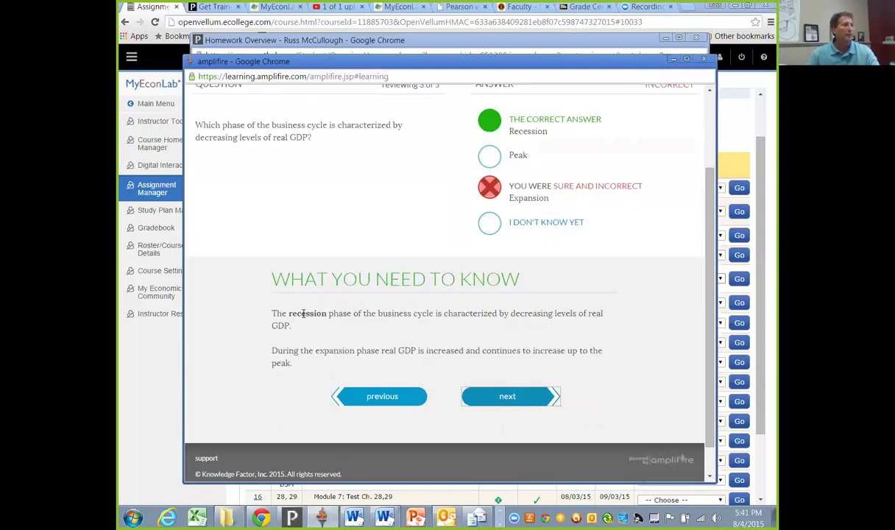
left_click(514, 393)
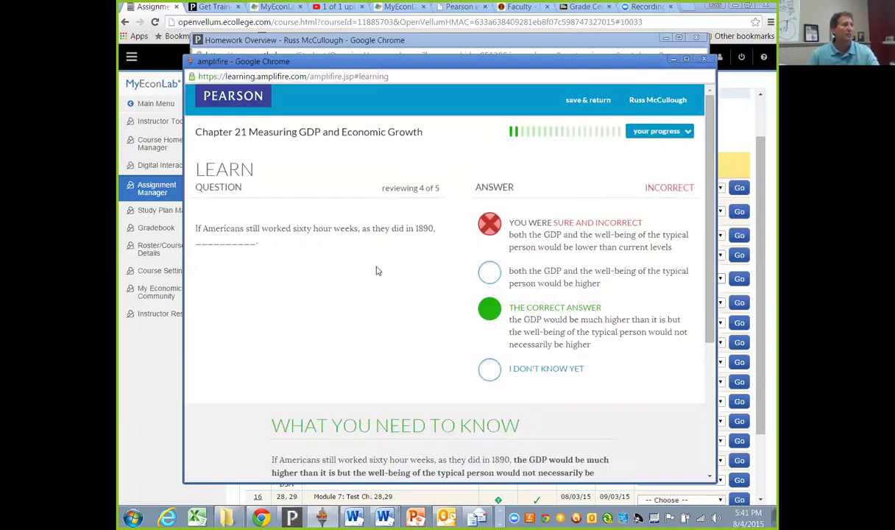
scroll(403, 318, "down", 2)
scroll(394, 251, "up", 1)
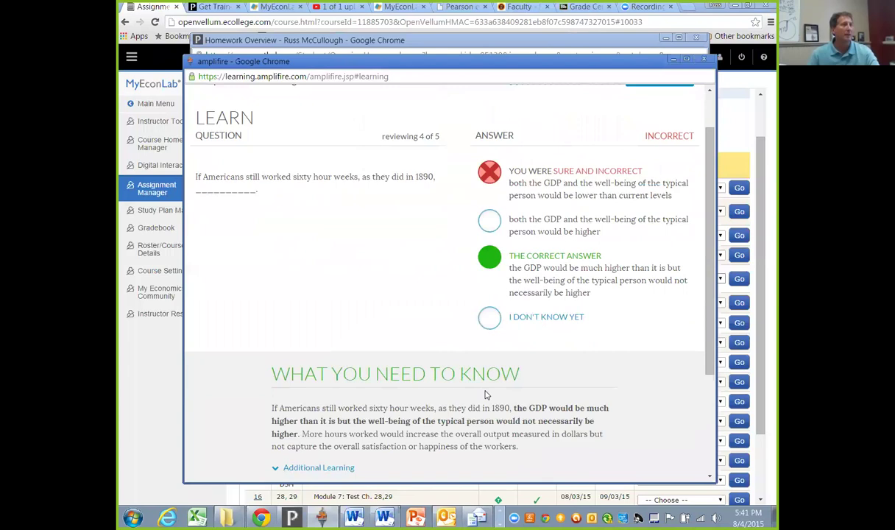
scroll(394, 252, "down", 2)
left_click(507, 417)
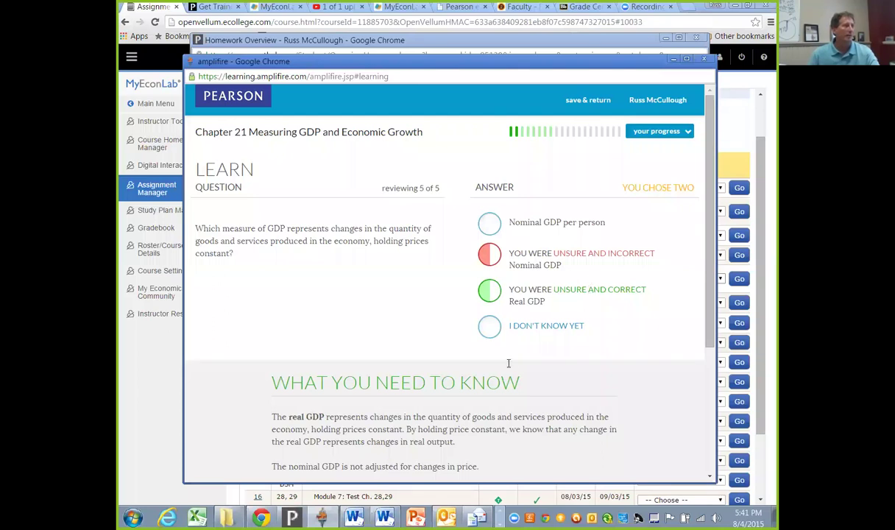
scroll(508, 363, "down", 2)
left_click(509, 422)
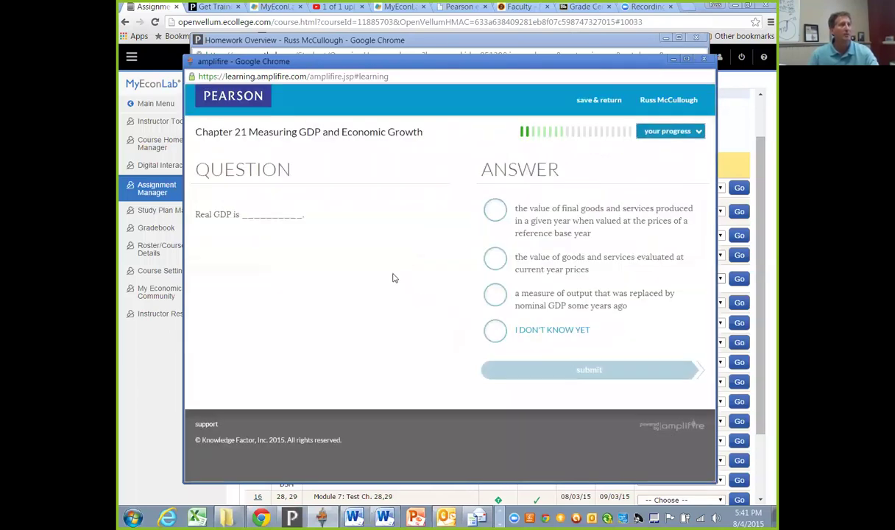
- Try the two-answer option, then submit "a measure of output that was replaced by nominal GDP some years ago" as the sure answer
left_click(496, 259)
left_click(490, 295)
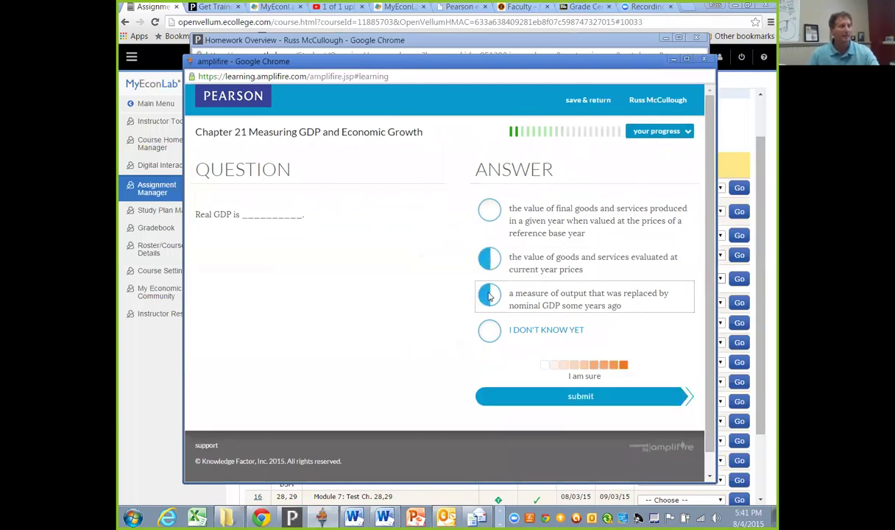
left_click(490, 296)
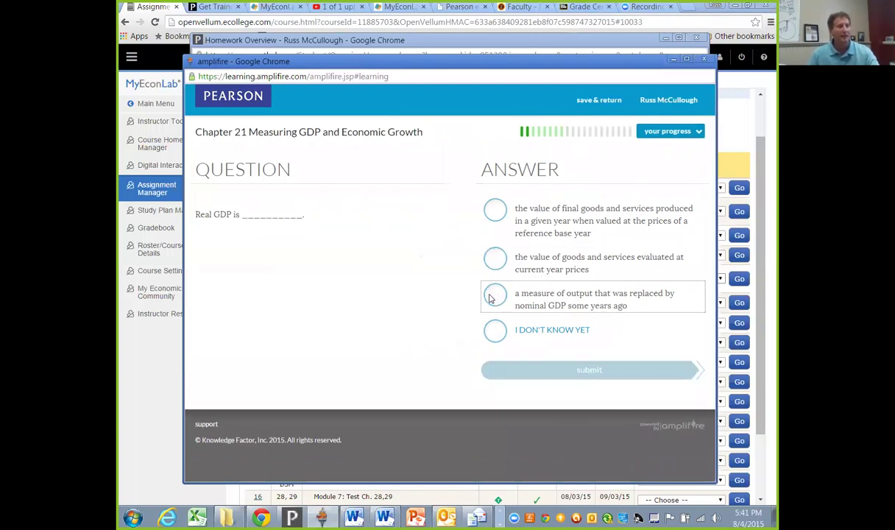
left_click(491, 296)
left_click(491, 297)
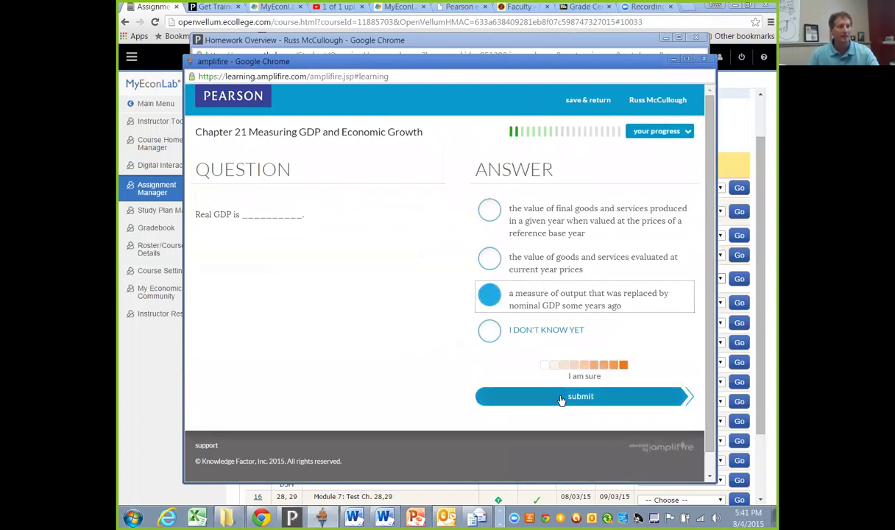
left_click(562, 396)
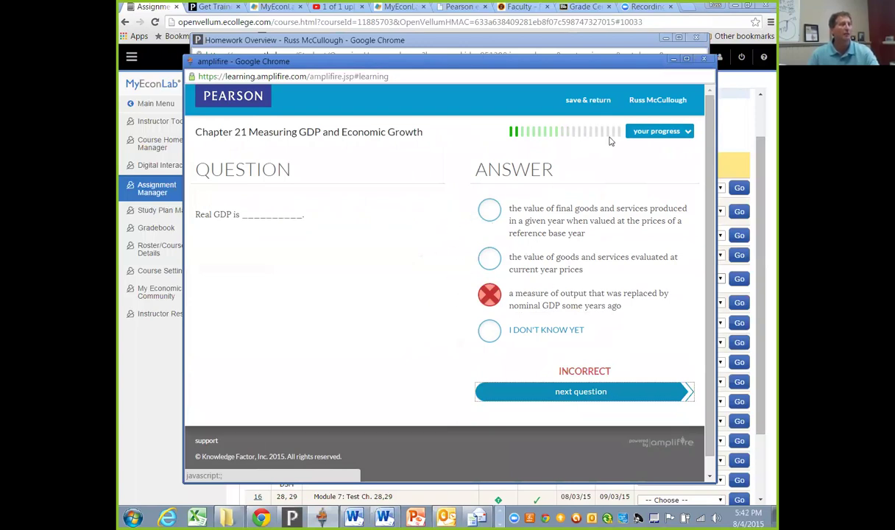
- Check the progress breakdown of the Chapter 21 exercise and close it to return to the homework overview
left_click(653, 137)
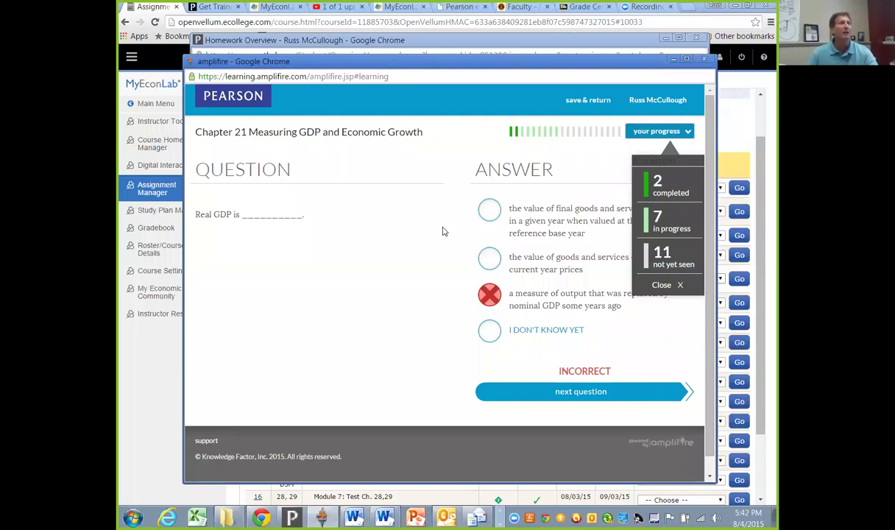
left_click(704, 60)
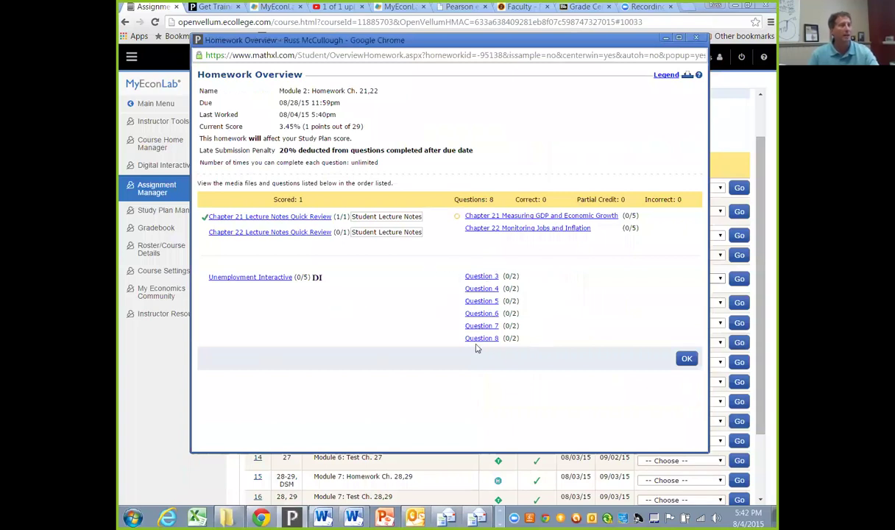
- Open the Unemployment Interactive and go through its introduction and overview to the Level 1 classification activity
left_click(268, 280)
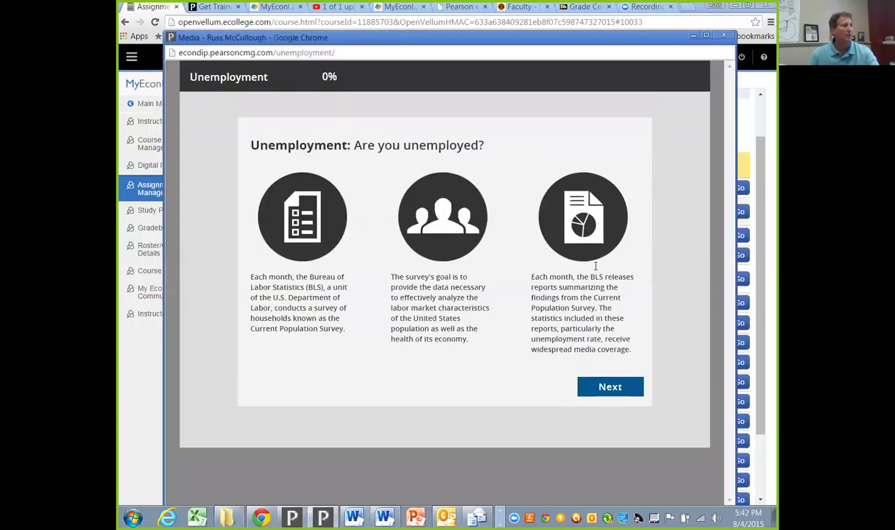
left_click(619, 389)
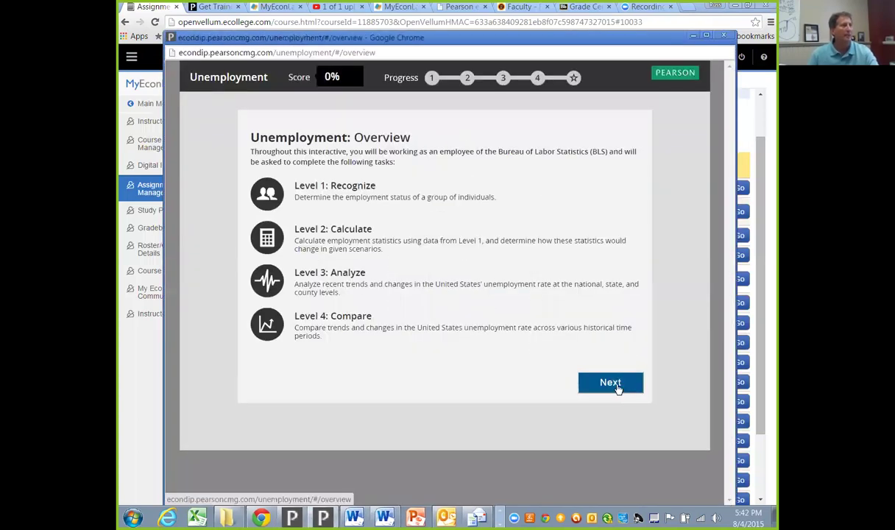
left_click(619, 389)
left_click(597, 302)
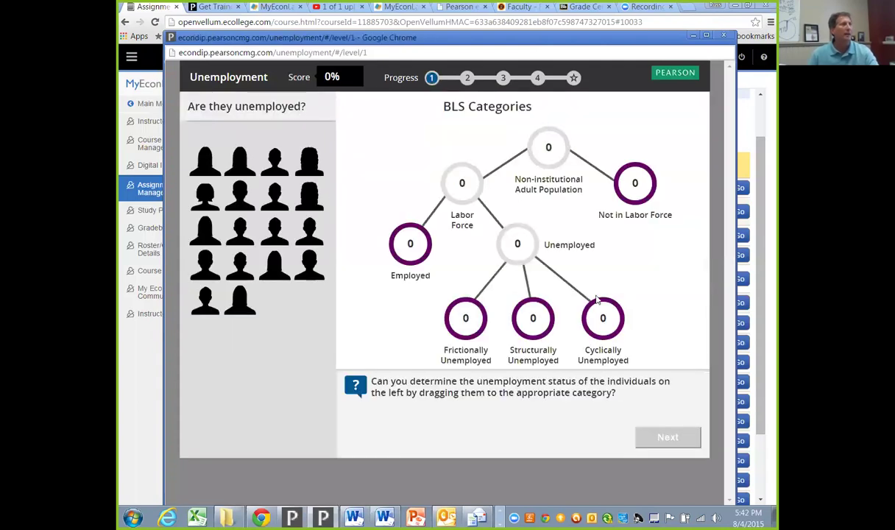
- Try classifying the campus bookstore worker as Not in Labor Force, and classify the second individual in the third row as Structurally Unemployed
mouse_move(197, 169)
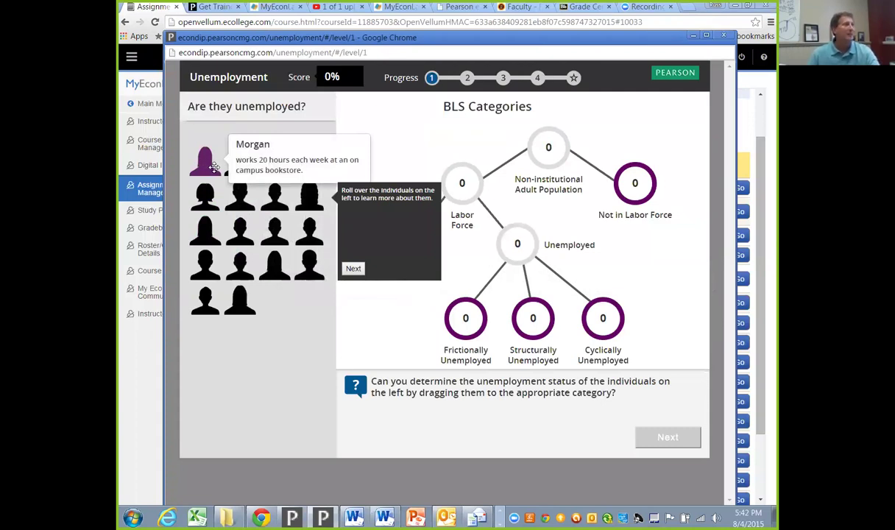
left_click_drag(203, 161, 635, 185)
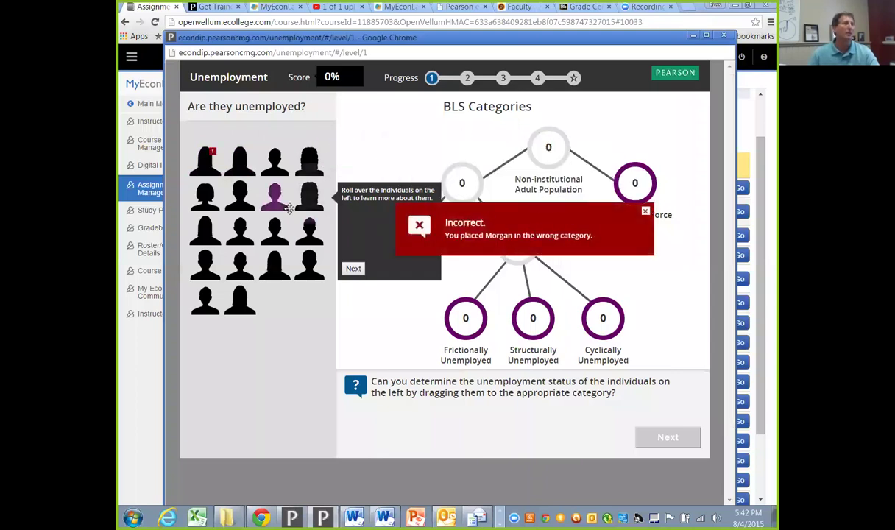
mouse_move(240, 229)
left_click_drag(237, 231, 535, 321)
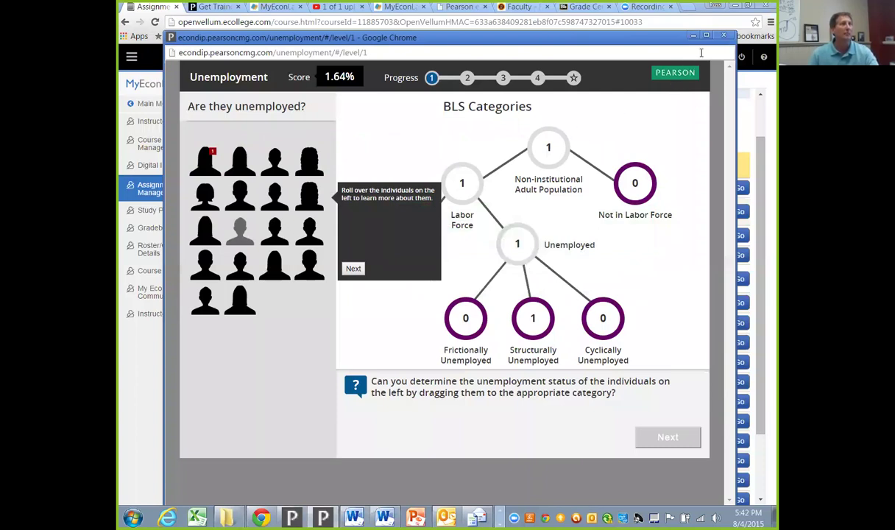
- Leave the Unemployment Interactive and check "the population growth rate" as the answer to homework Question 4
left_click(726, 37)
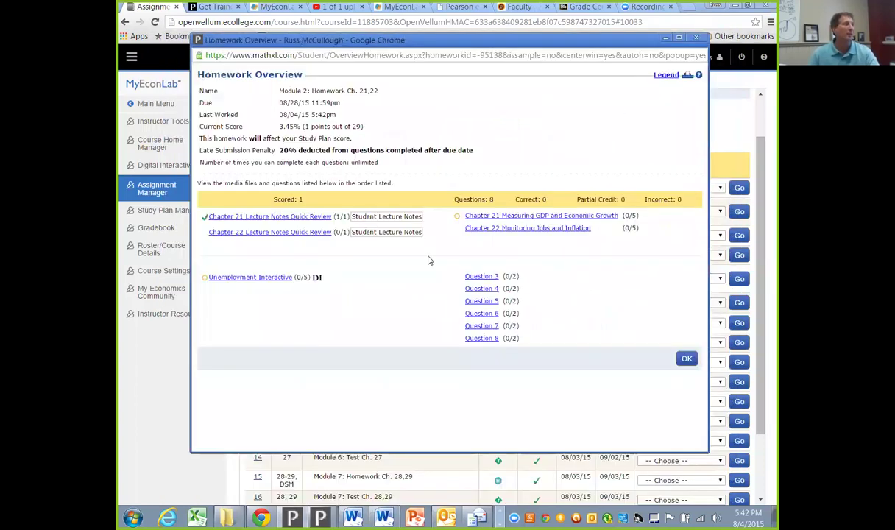
left_click(482, 291)
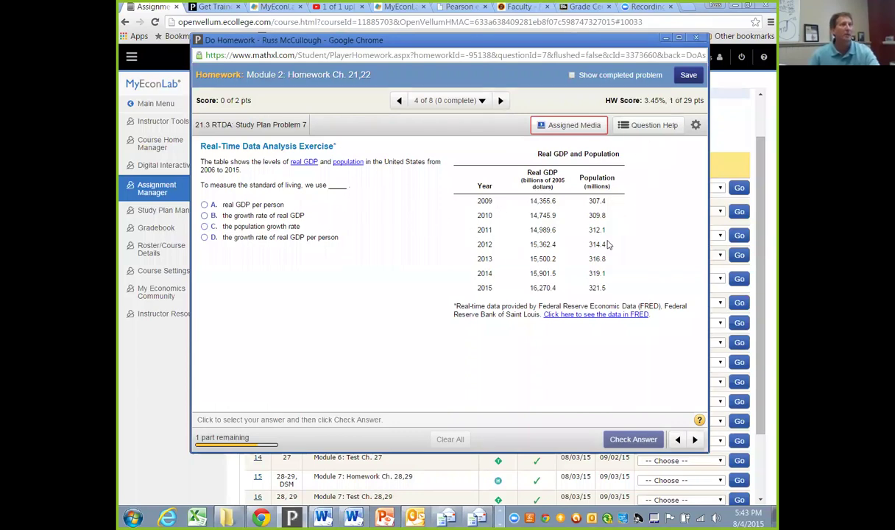
left_click(205, 227)
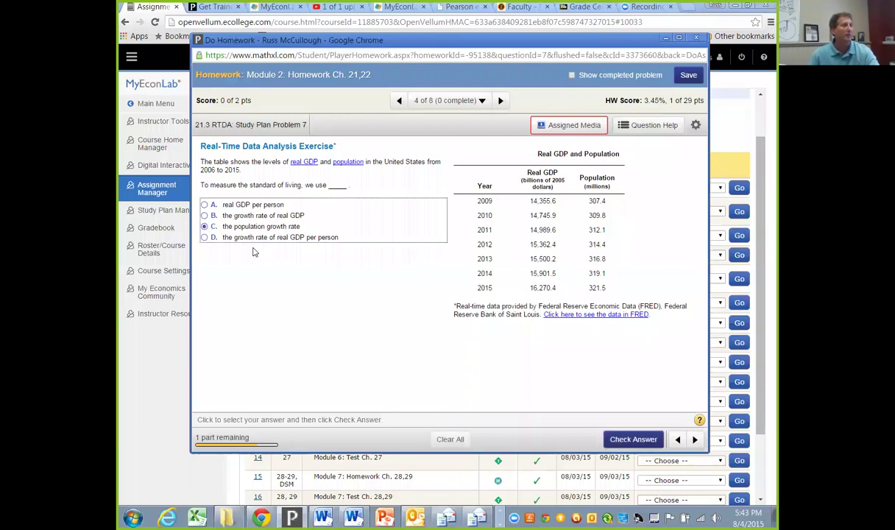
left_click(636, 439)
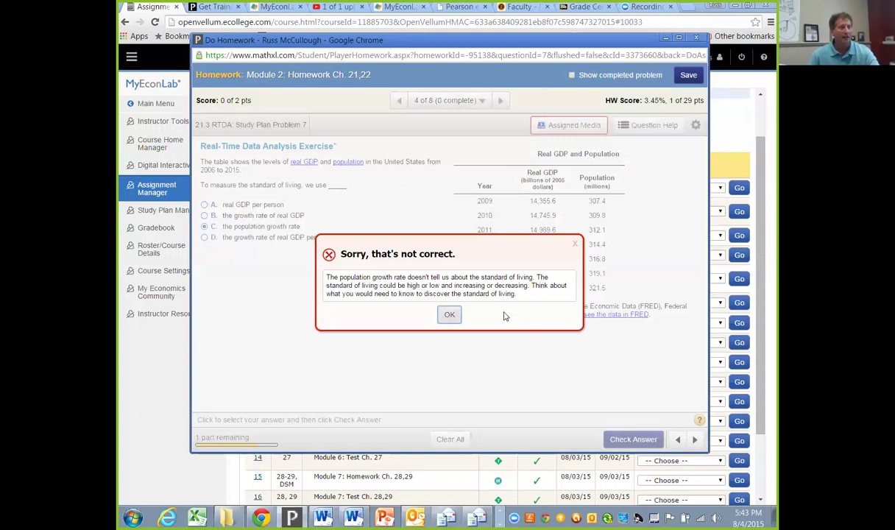
left_click(452, 318)
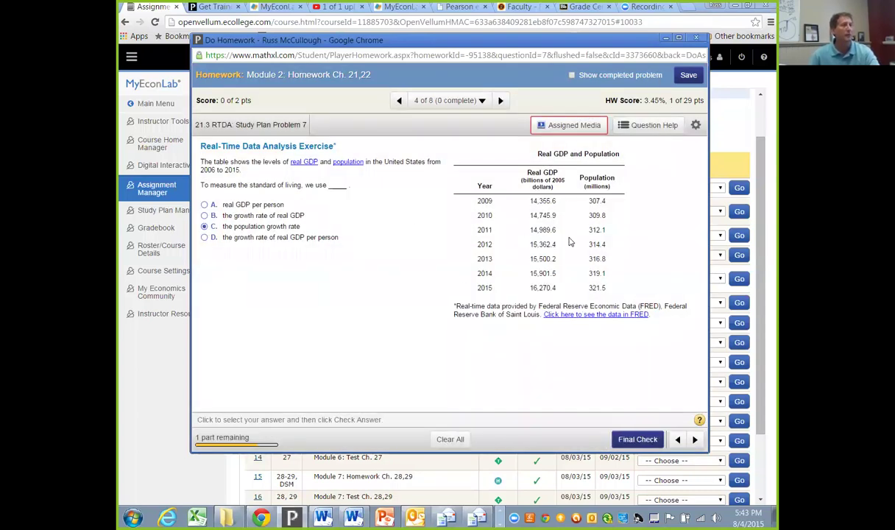
- Leave the Module 2 homework preview and return to the assignment list, dismissing the pop-up blocker alert
left_click(697, 39)
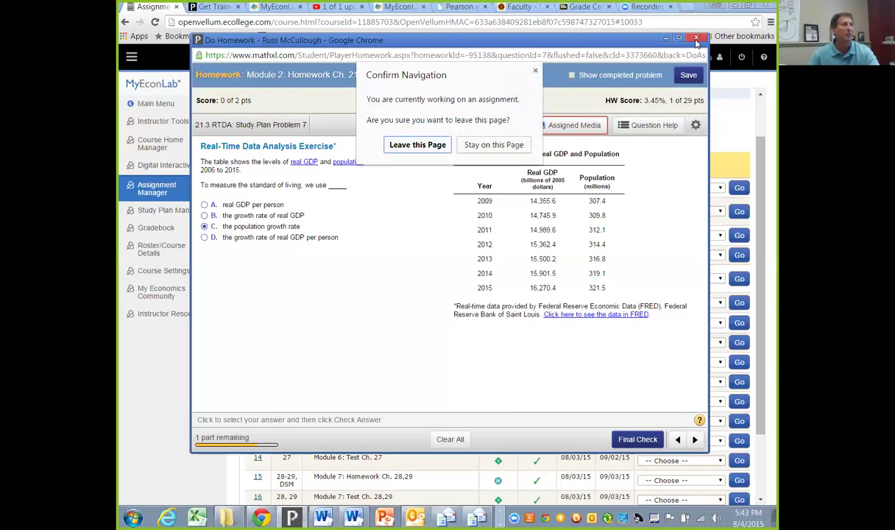
left_click(416, 144)
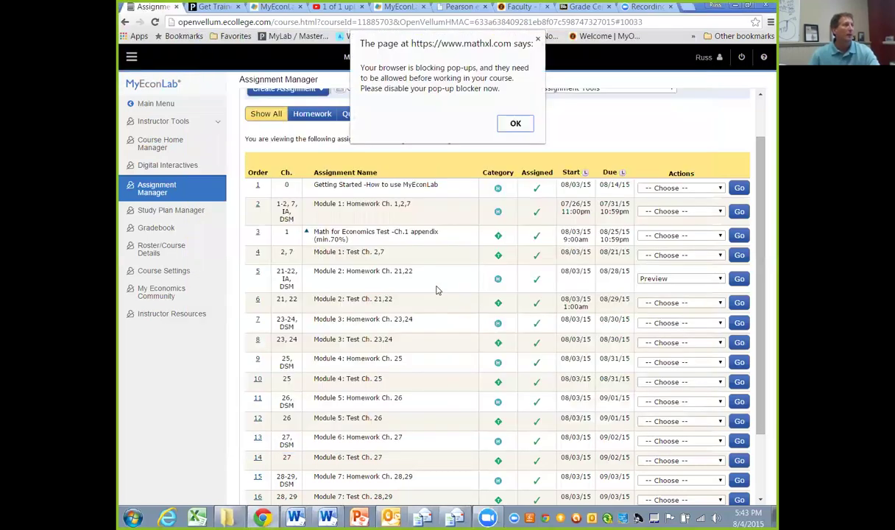
left_click(515, 124)
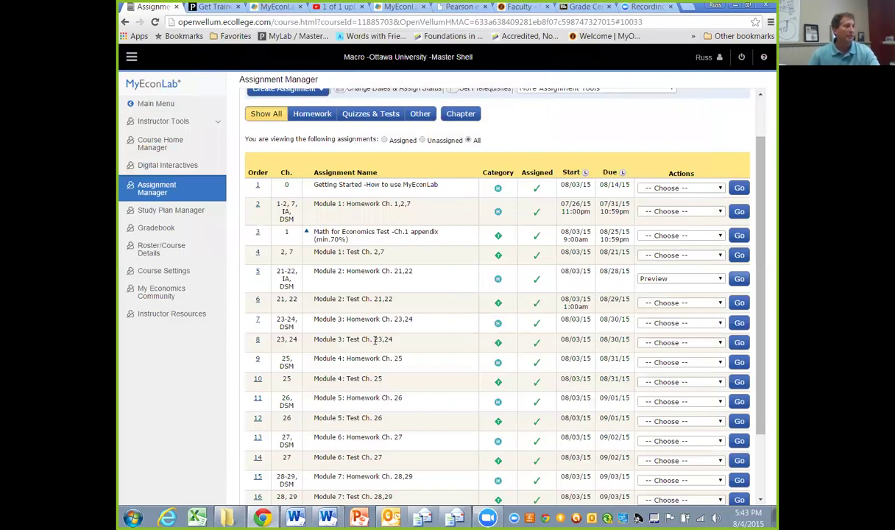
- Open a preview of Module 4: Test Ch. 25 from the assignment list
scroll(361, 365, "down", 1)
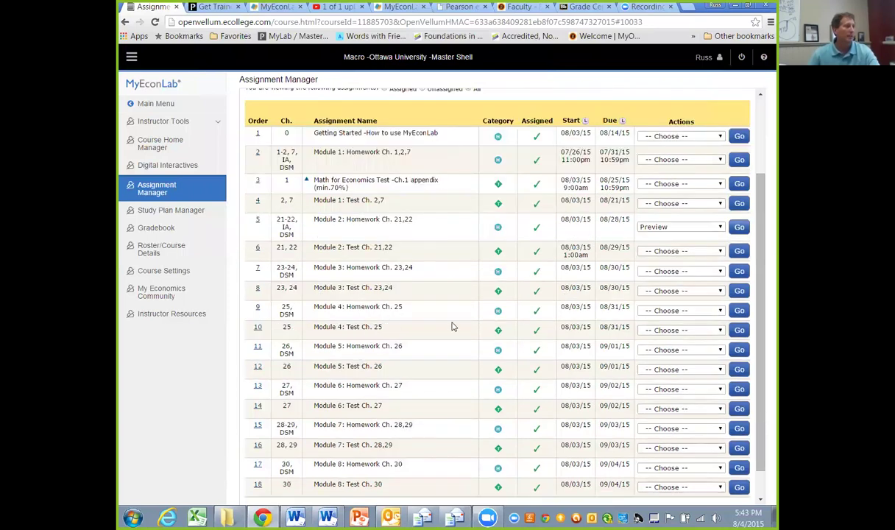
left_click(691, 332)
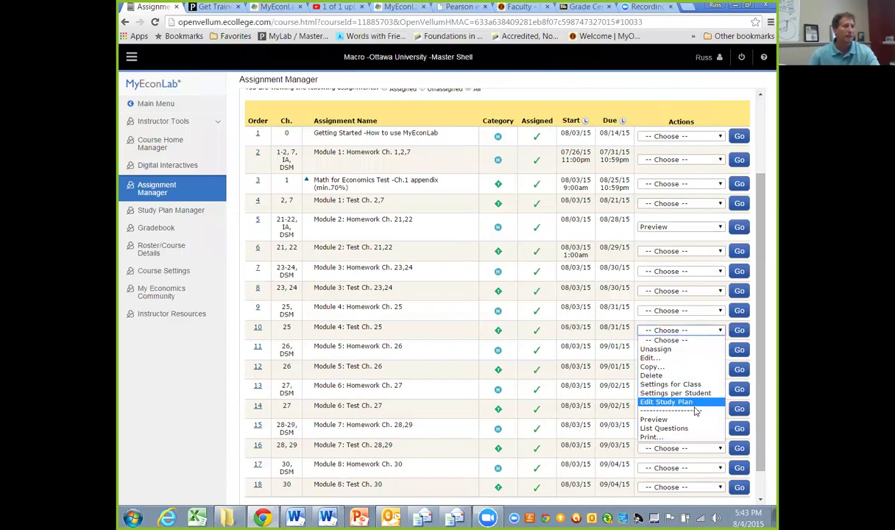
left_click(667, 420)
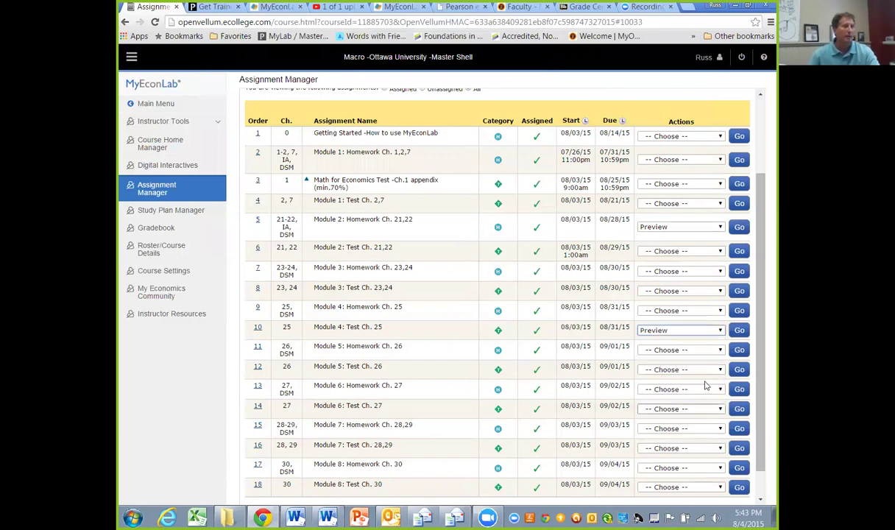
left_click(739, 332)
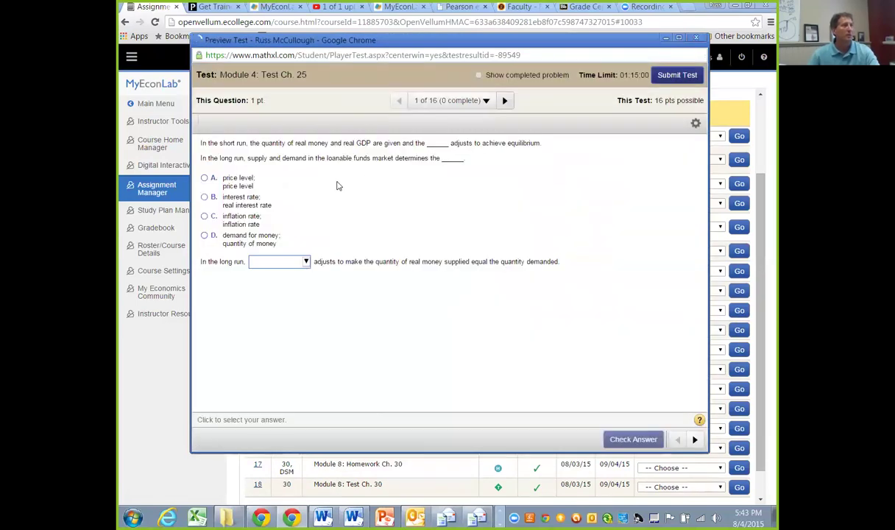
- Answer the first test question with "interest rate; real interest rate", leave its long-run blank empty, and continue to question 2
left_click(306, 262)
left_click(347, 232)
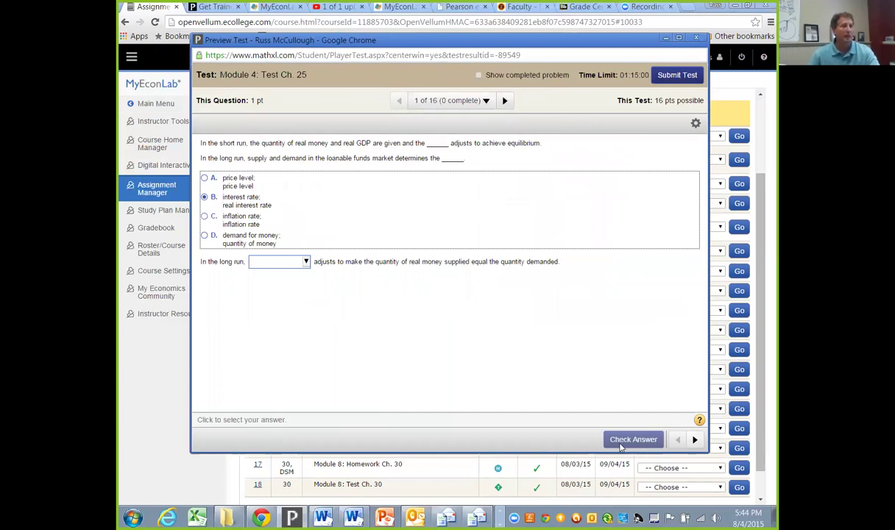
left_click(505, 101)
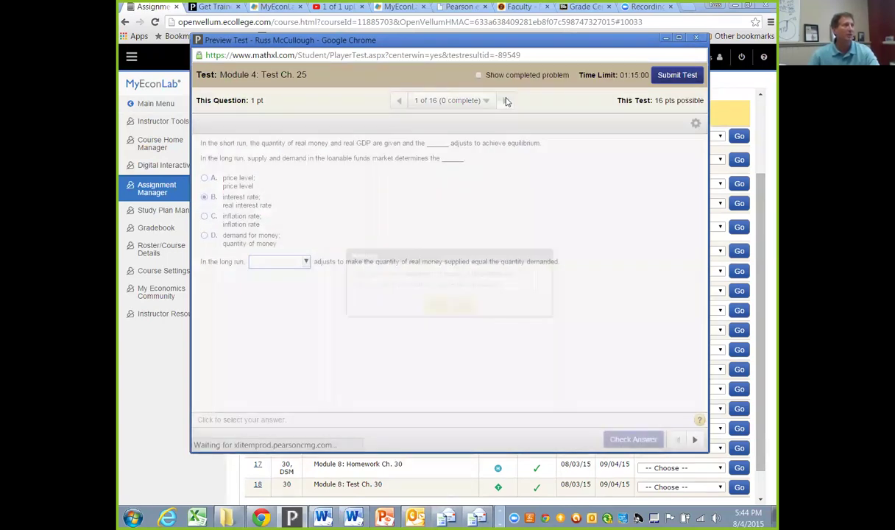
left_click(436, 304)
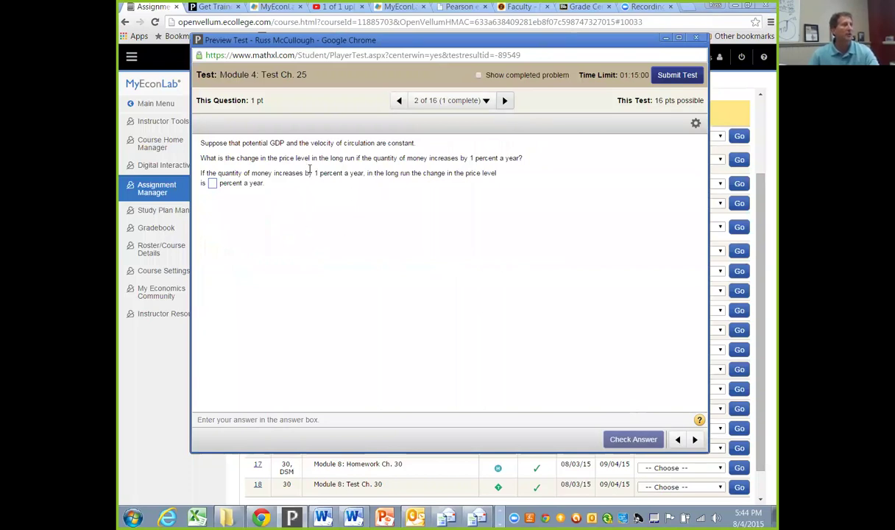
- Submit the unfinished Module 4 preview test and close its summary to return to the assignment list
left_click(678, 75)
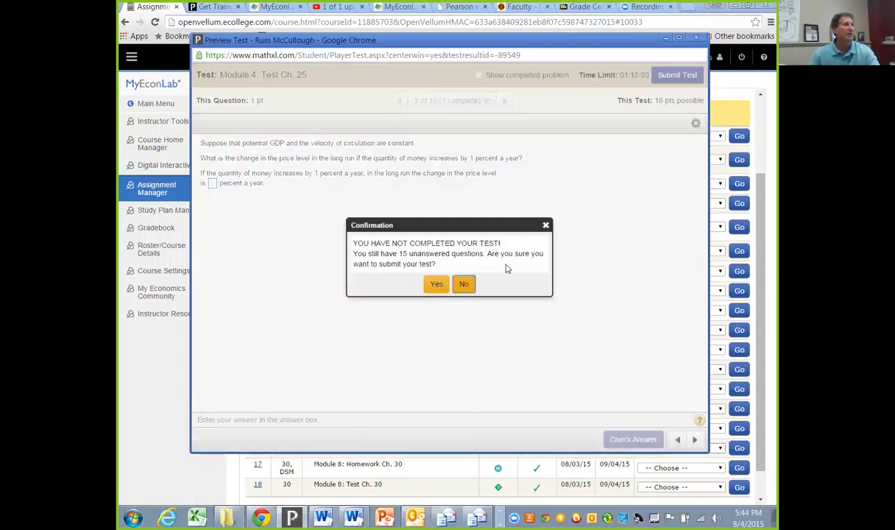
left_click(433, 283)
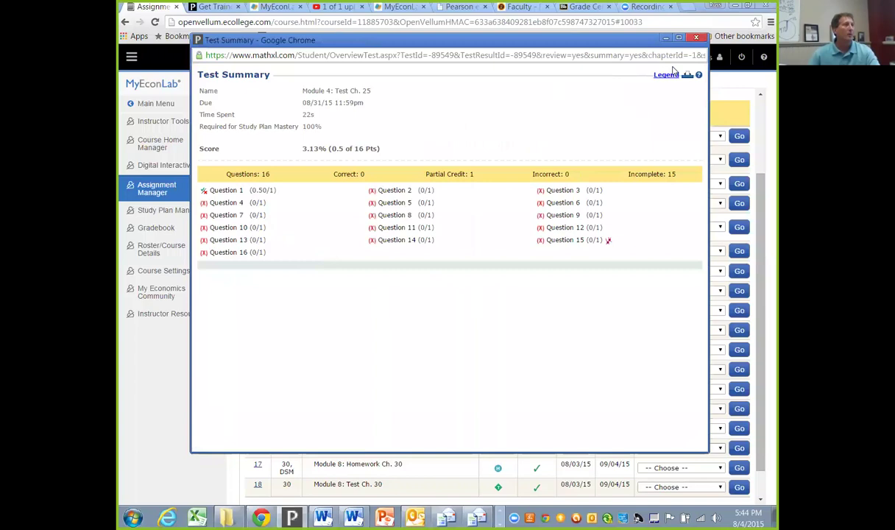
left_click(697, 38)
left_click(516, 123)
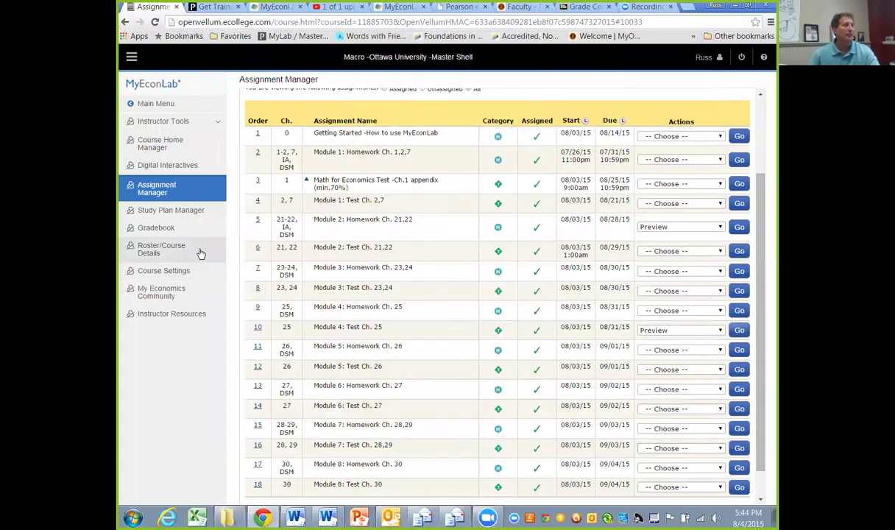
- Go to the student view of quizzes and tests and start Module 2: Test Ch. 21,22
left_click(158, 103)
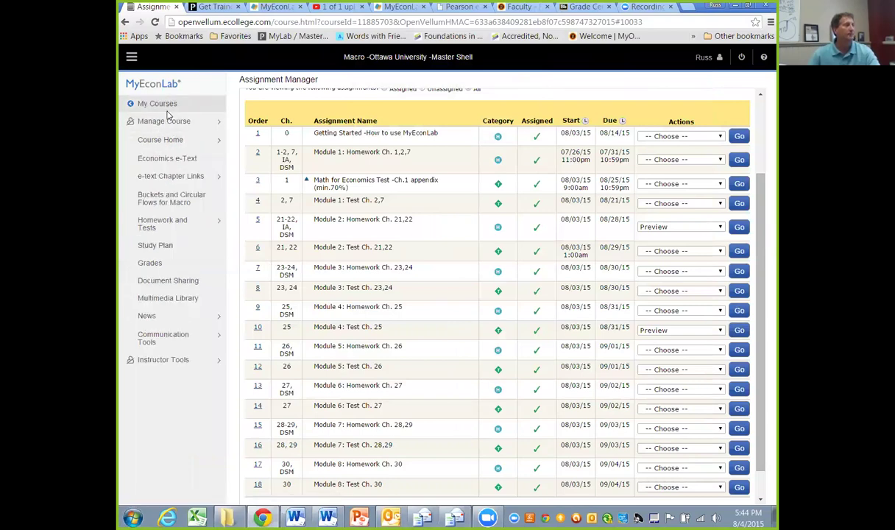
left_click(176, 225)
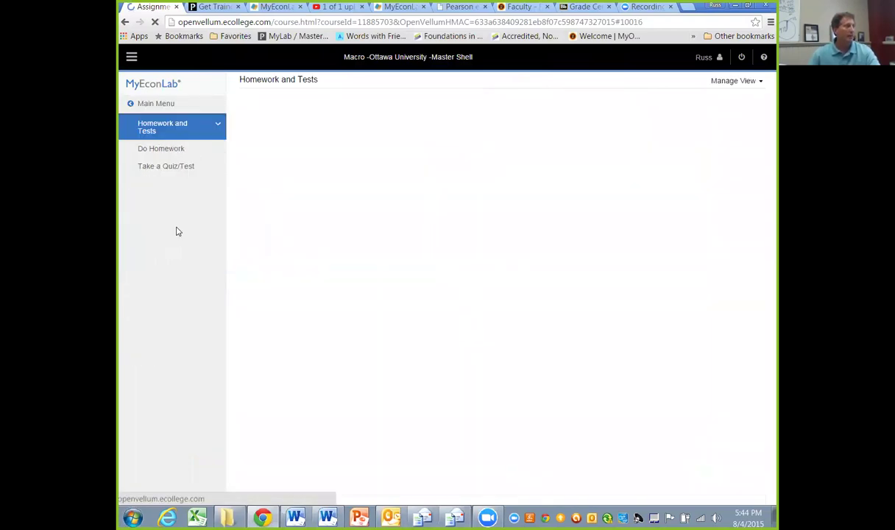
left_click(179, 168)
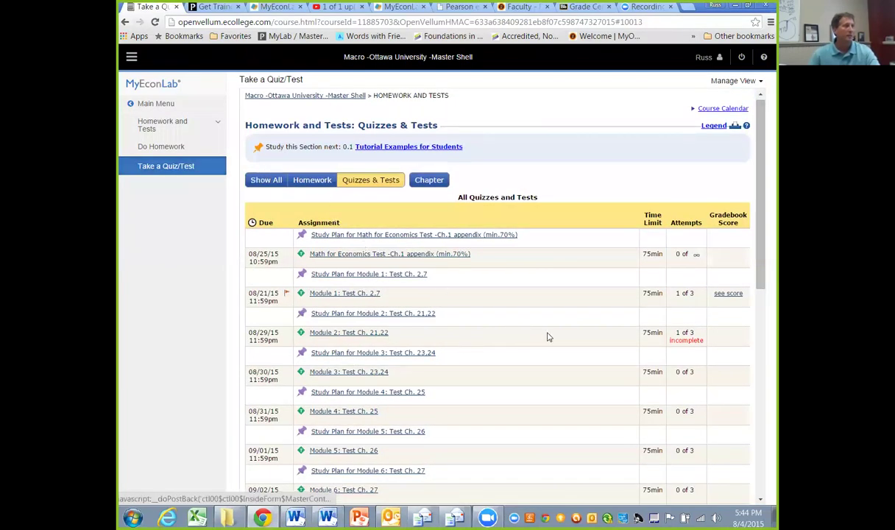
left_click(352, 334)
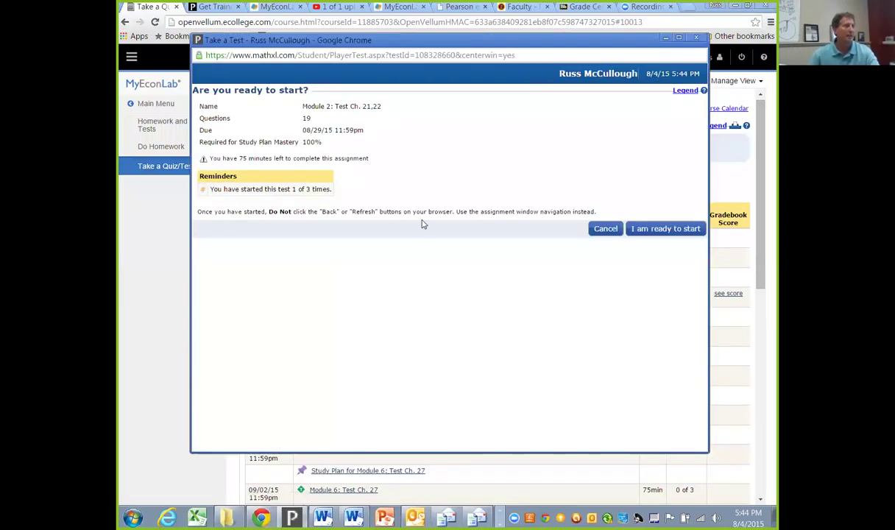
left_click(650, 231)
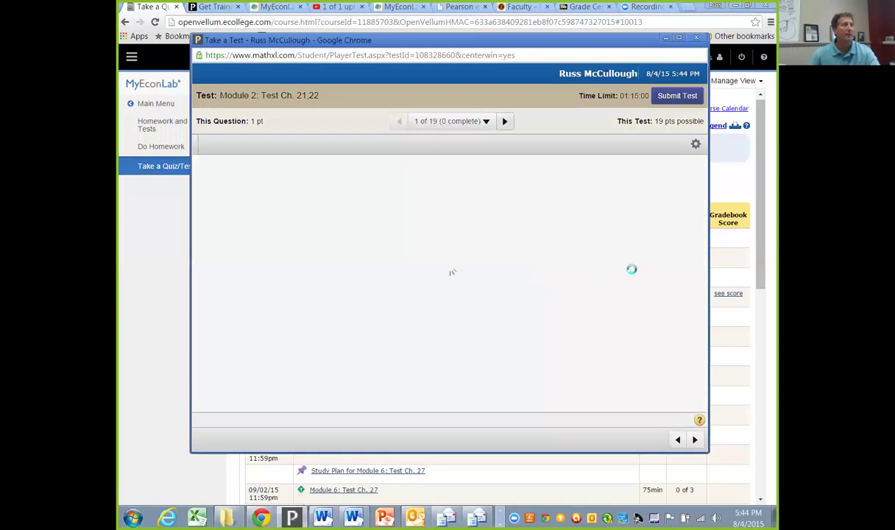
- Answer the Blogsville labor force question with "95; 116", then submit the unfinished Module 2 test and go to its results
left_click(205, 218)
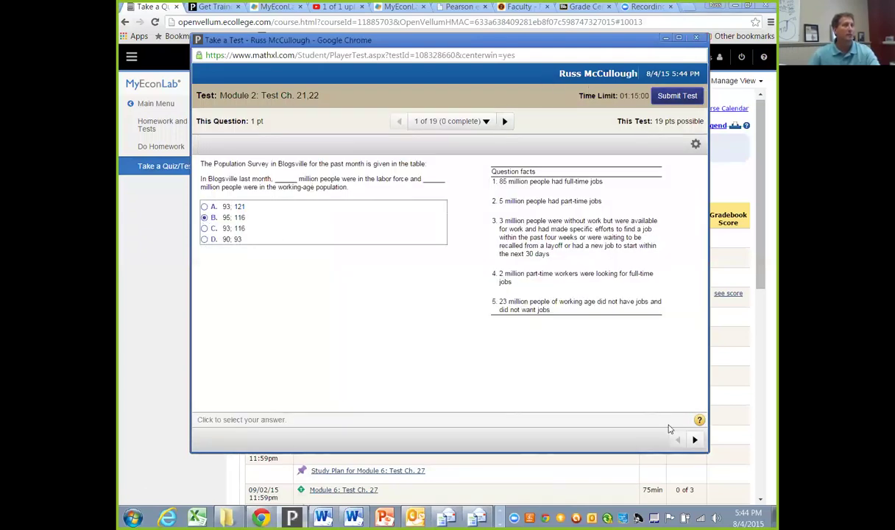
left_click(694, 439)
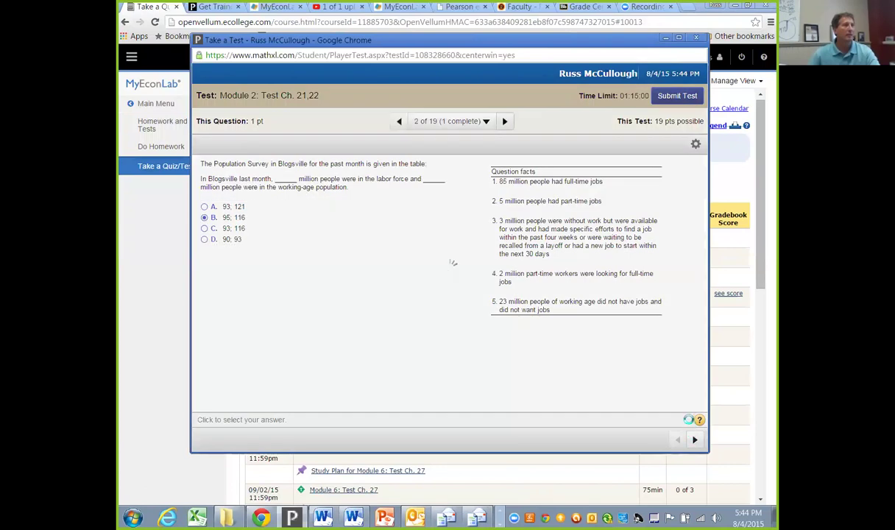
left_click(672, 98)
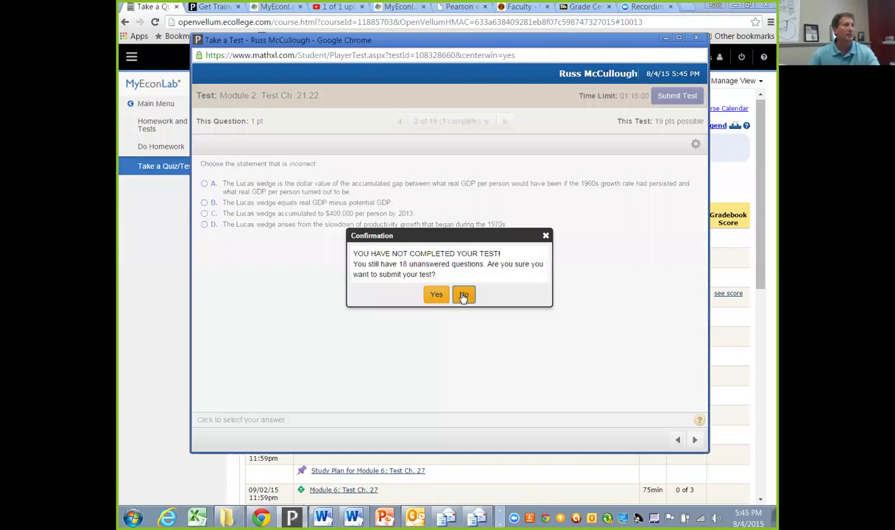
left_click(436, 296)
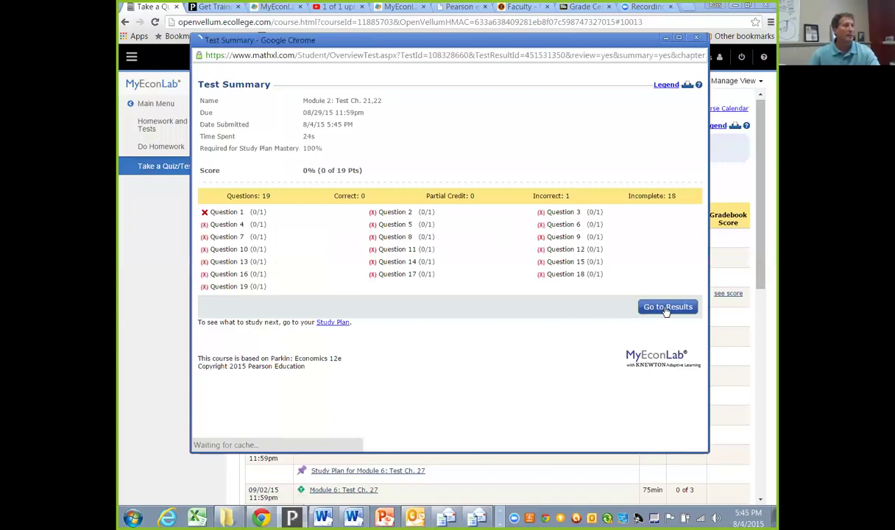
left_click(666, 307)
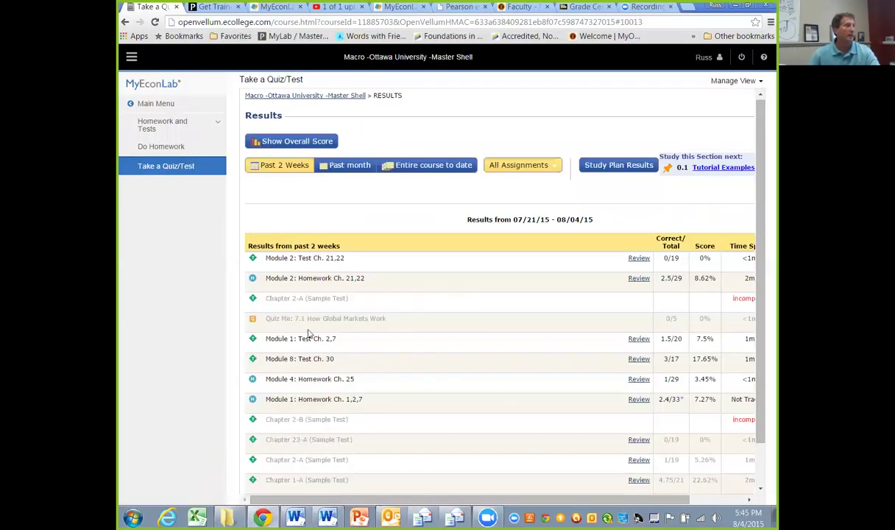
- Return to the quizzes and tests list and check the prerequisites for further attempts on the Module 2 and Module 1 tests
left_click(169, 170)
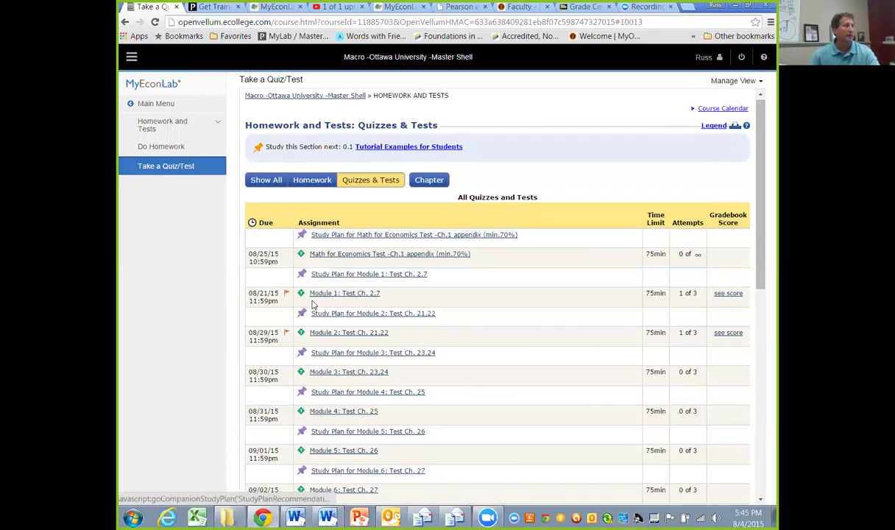
mouse_move(287, 335)
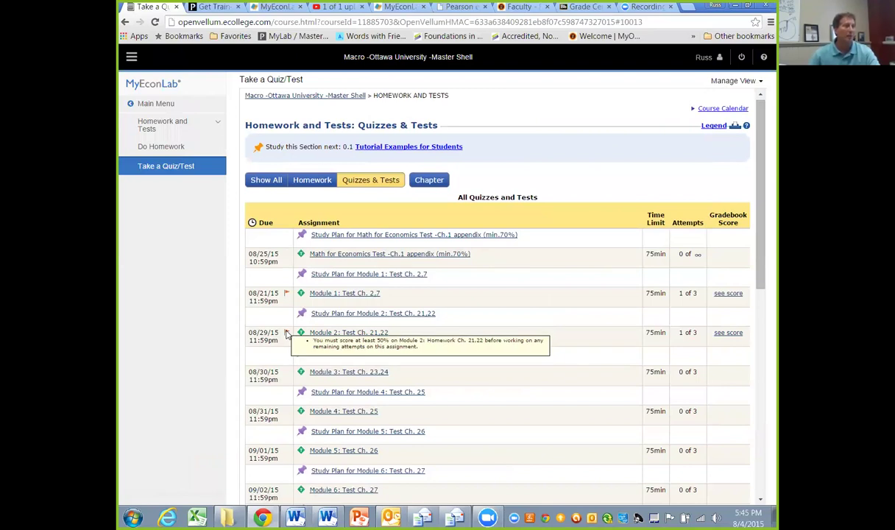
mouse_move(287, 297)
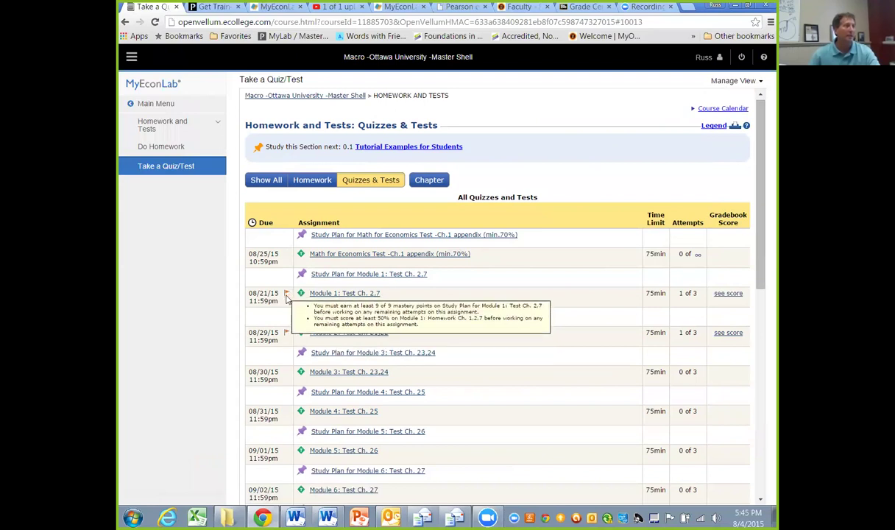
left_click(349, 294)
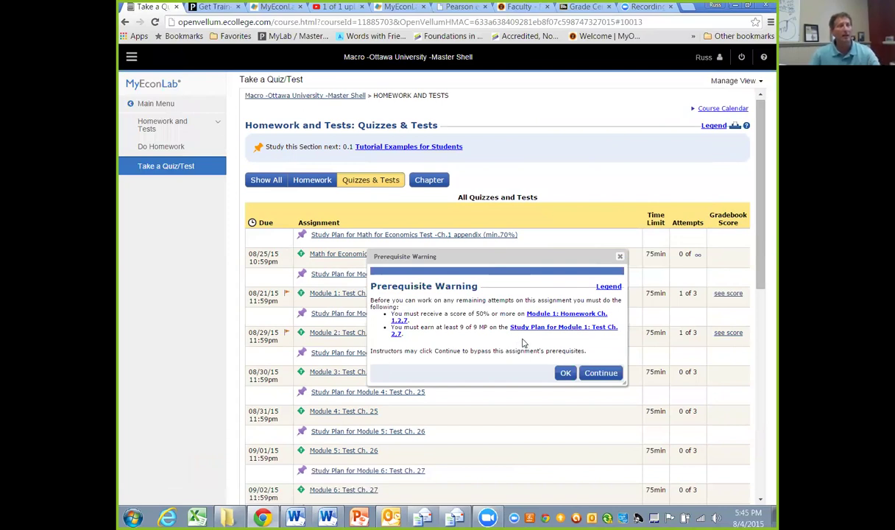
left_click(567, 374)
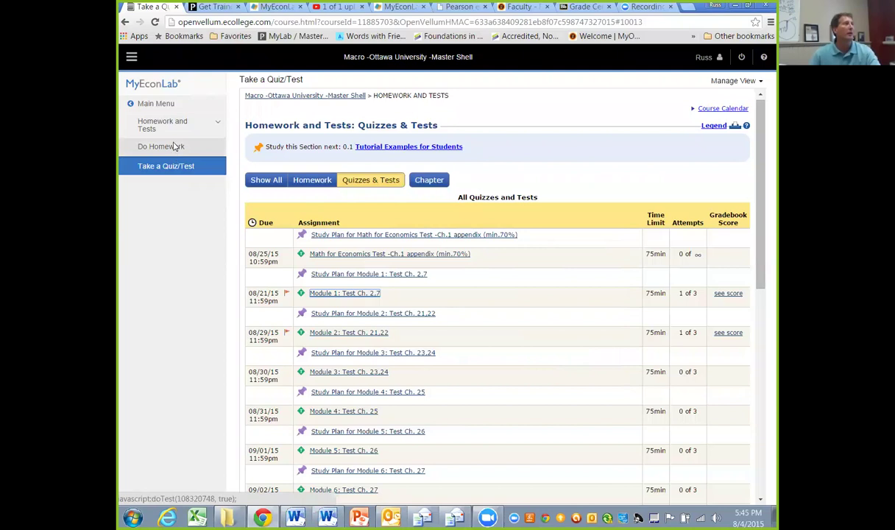
- Open the course's Study Plan to view the sections to practice and master for Module 1: Test Ch. 2,7
left_click(174, 104)
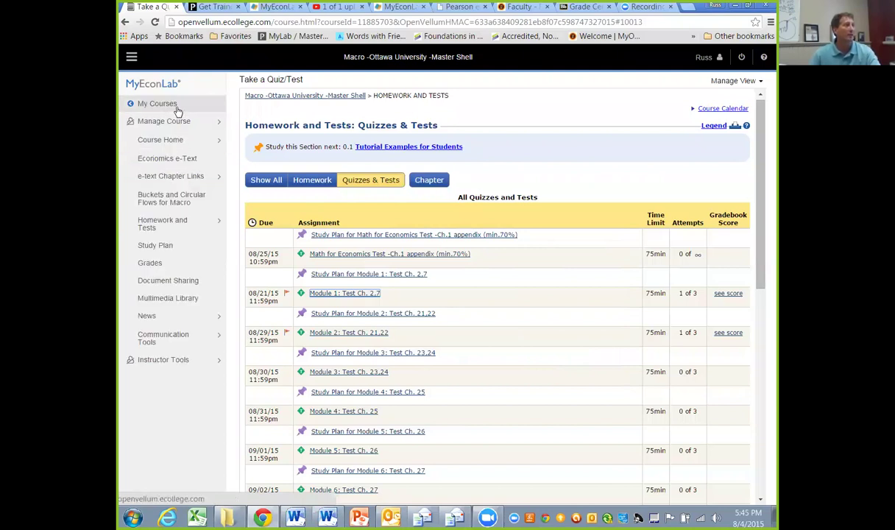
left_click(168, 251)
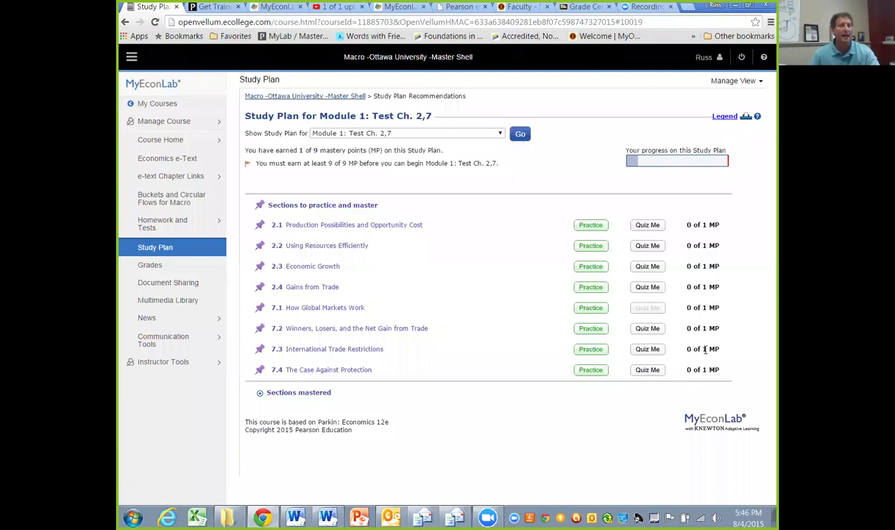
- Start practice for section 7.2, answer the shoe trade question with option B, check the answer and close the practice window
left_click(591, 329)
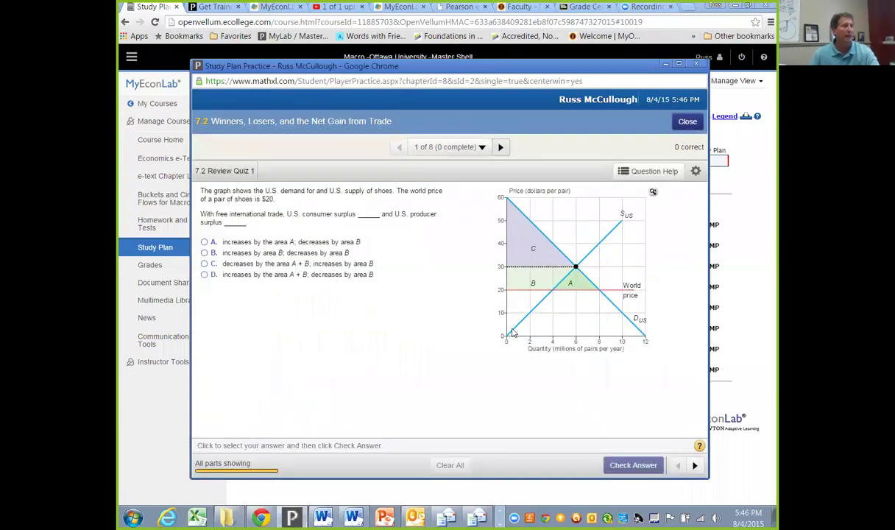
left_click(204, 253)
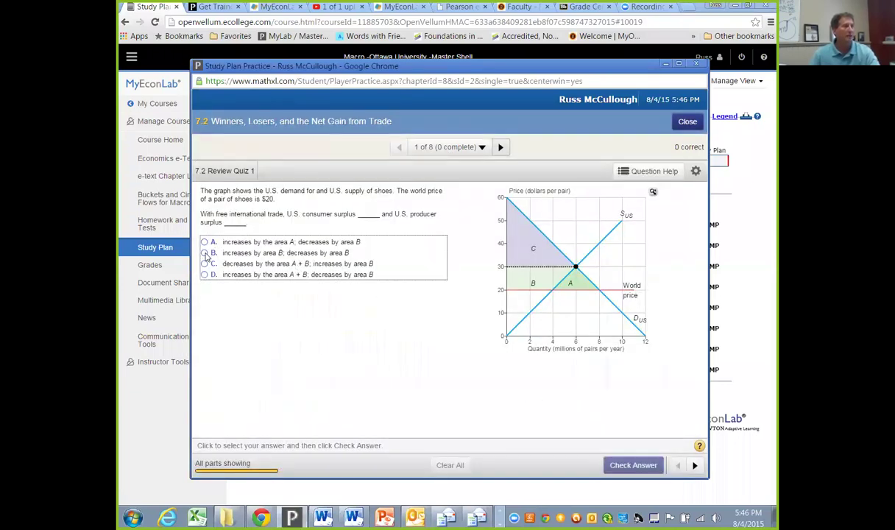
left_click(632, 465)
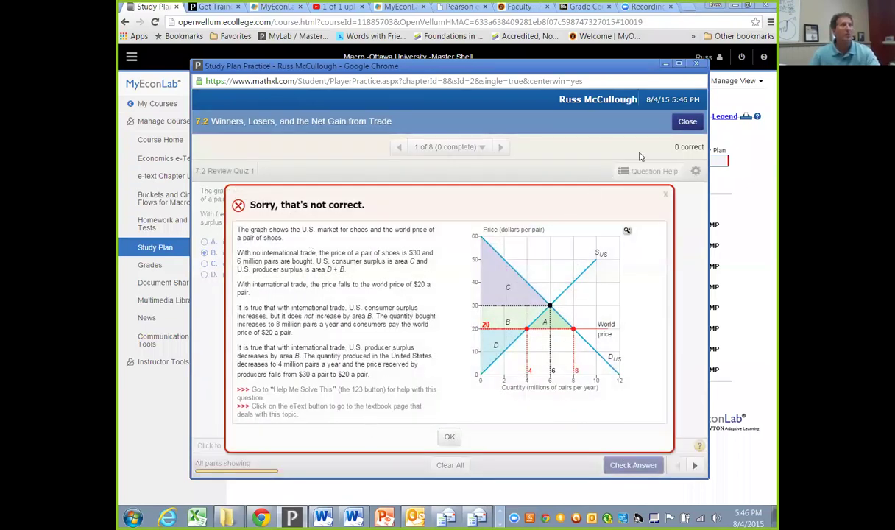
left_click(698, 65)
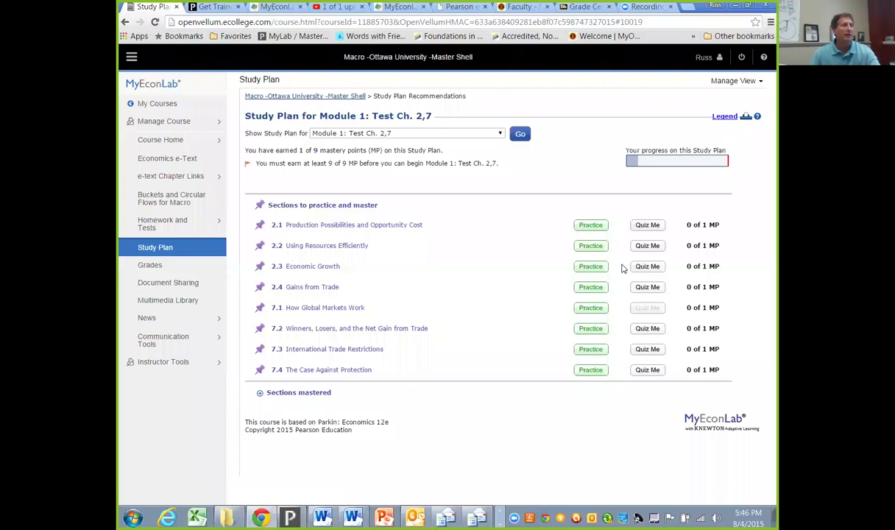
- Start the Quiz Me for section 7.2, submit it with all questions unanswered, and return to the study plan
left_click(649, 329)
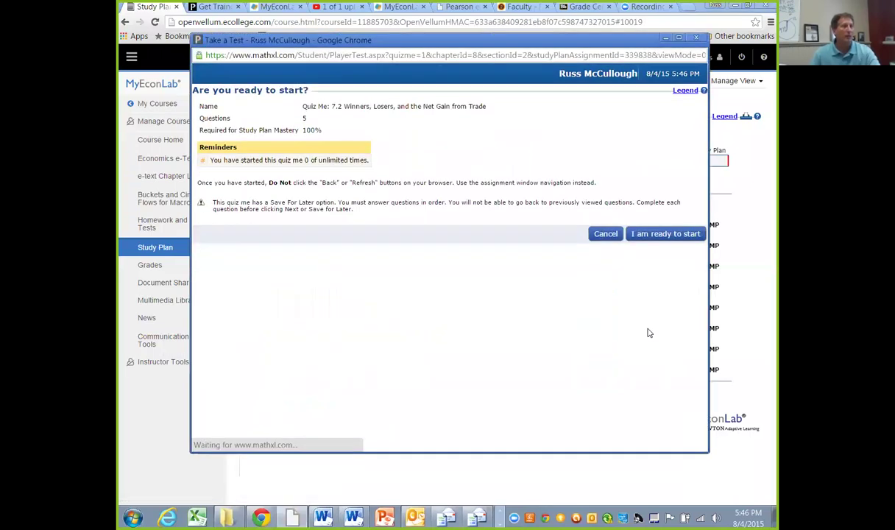
left_click(661, 234)
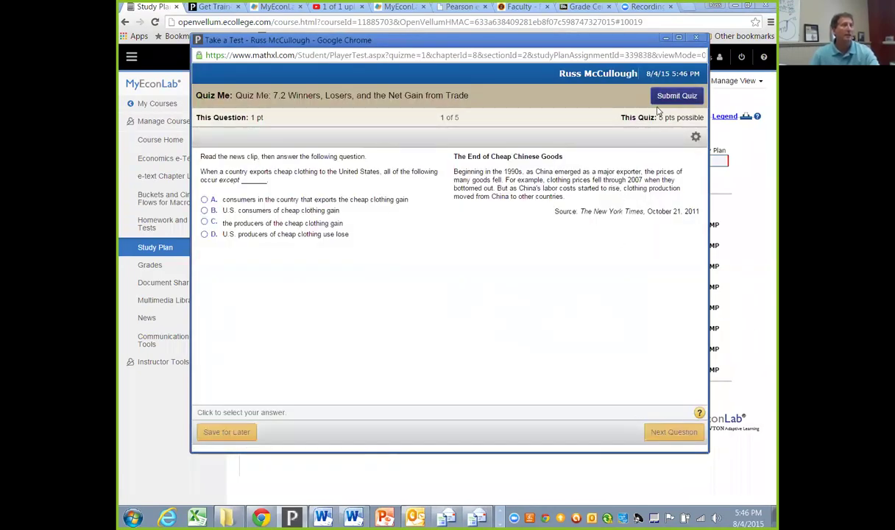
left_click(679, 95)
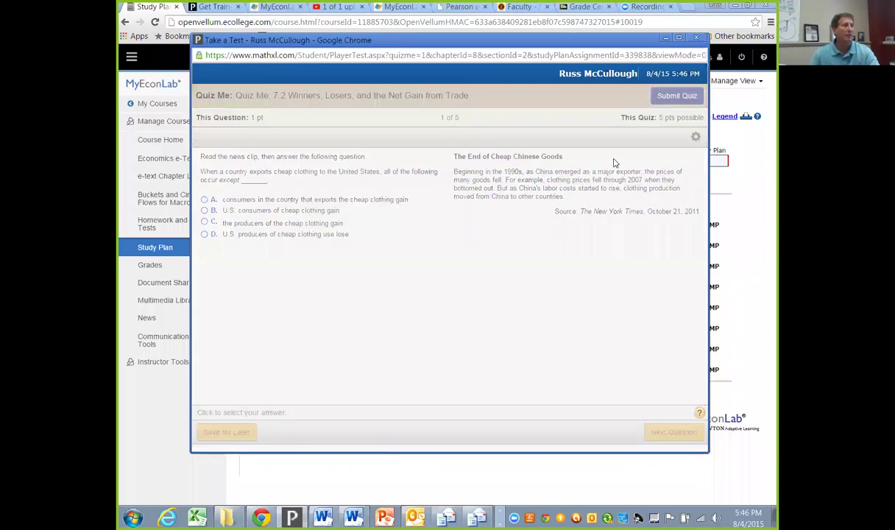
left_click(417, 281)
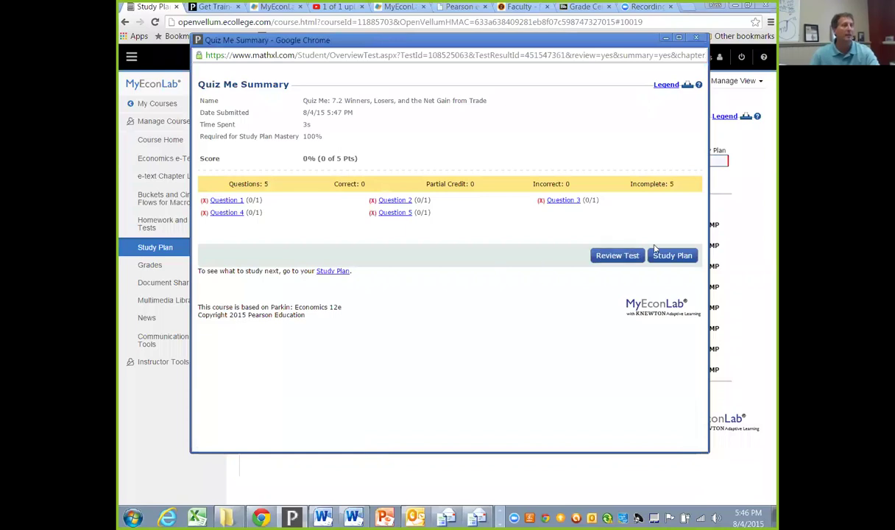
left_click(673, 255)
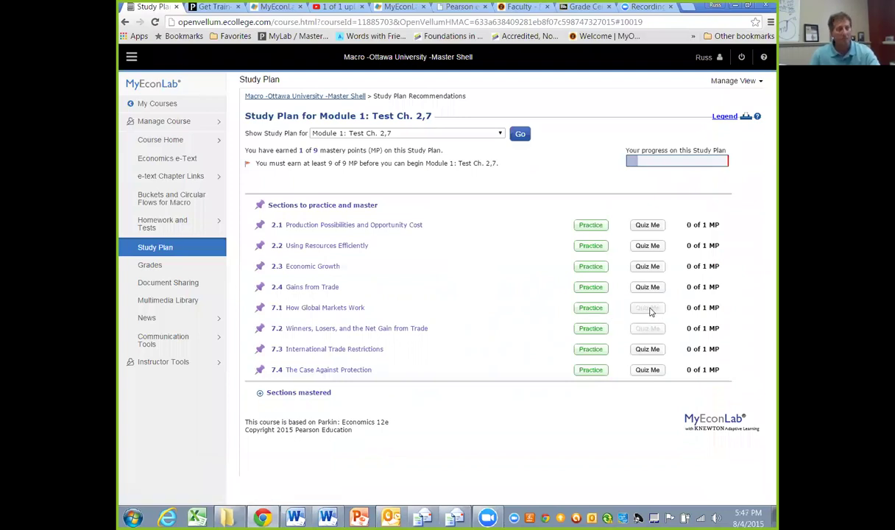
mouse_move(650, 318)
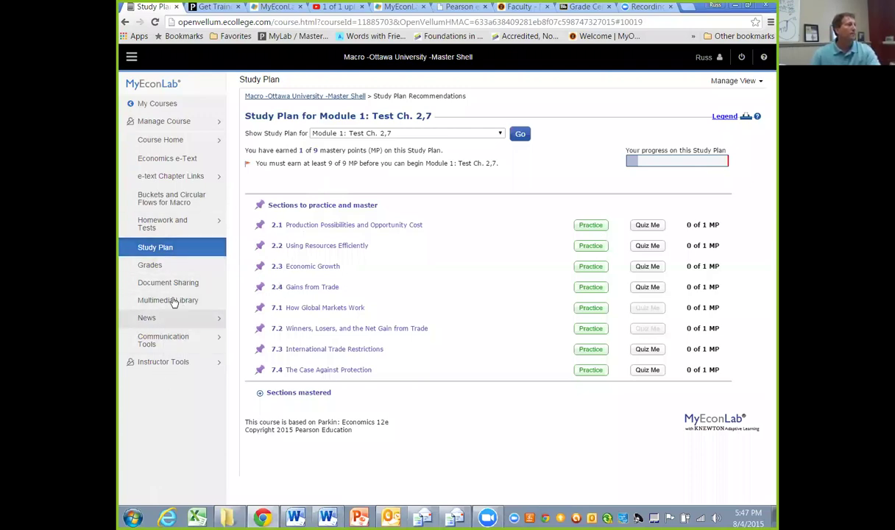
- Go to the course's quizzes and tests and look through the module tests and the sample chapter tests
left_click(163, 224)
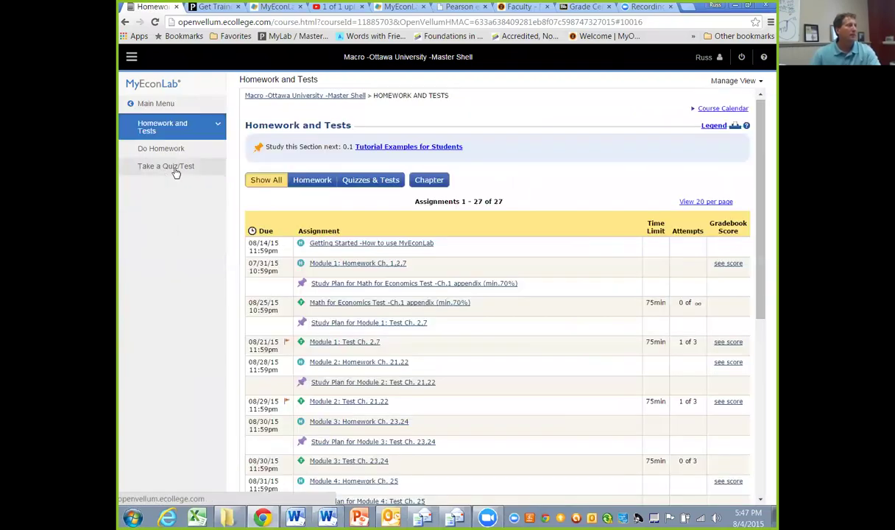
left_click(168, 165)
scroll(368, 221, "down", 10)
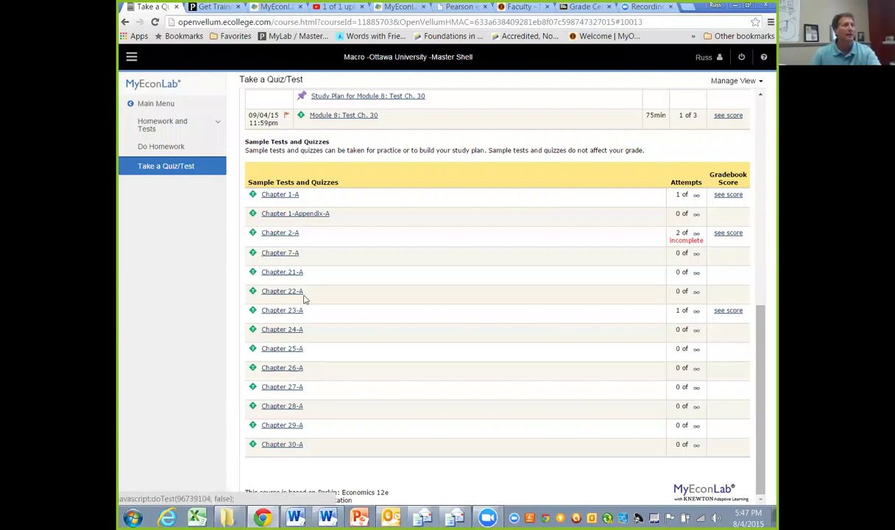
scroll(319, 331, "up", 1)
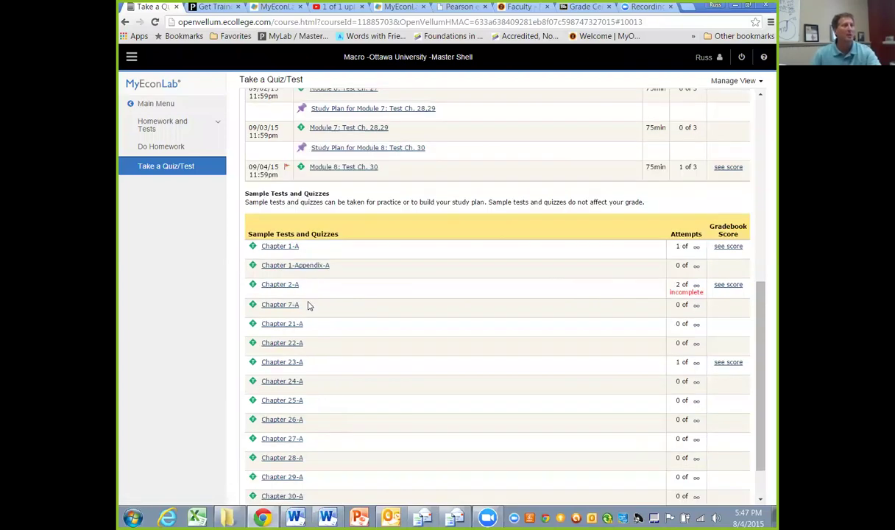
scroll(309, 317, "up", 8)
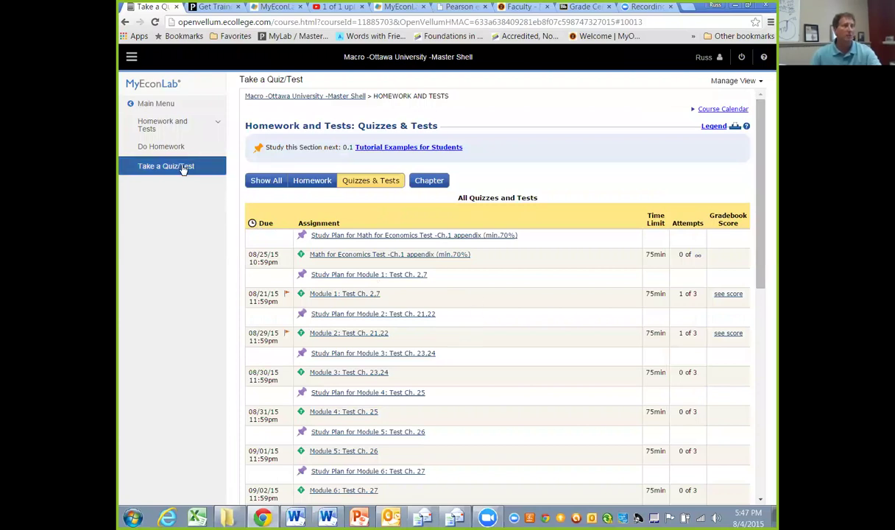
- Leave the quizzes and tests section and open the Gradebook among the instructor tools
left_click(156, 104)
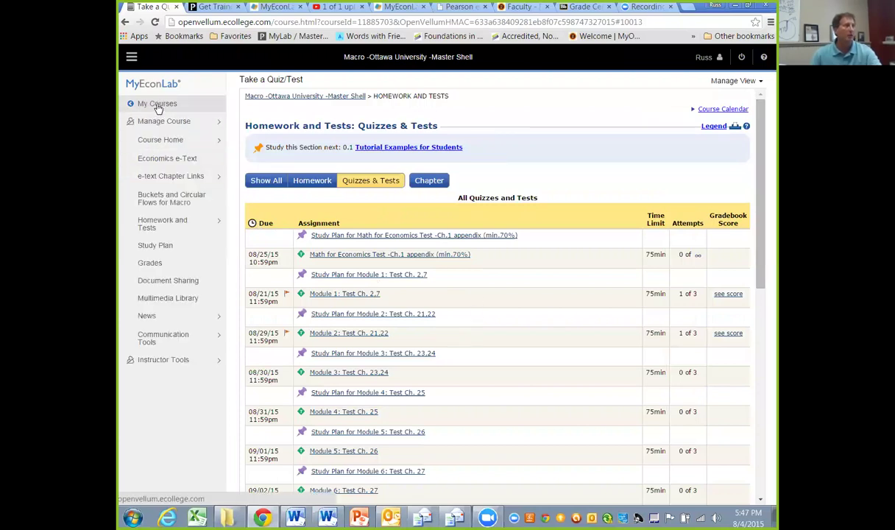
left_click(167, 360)
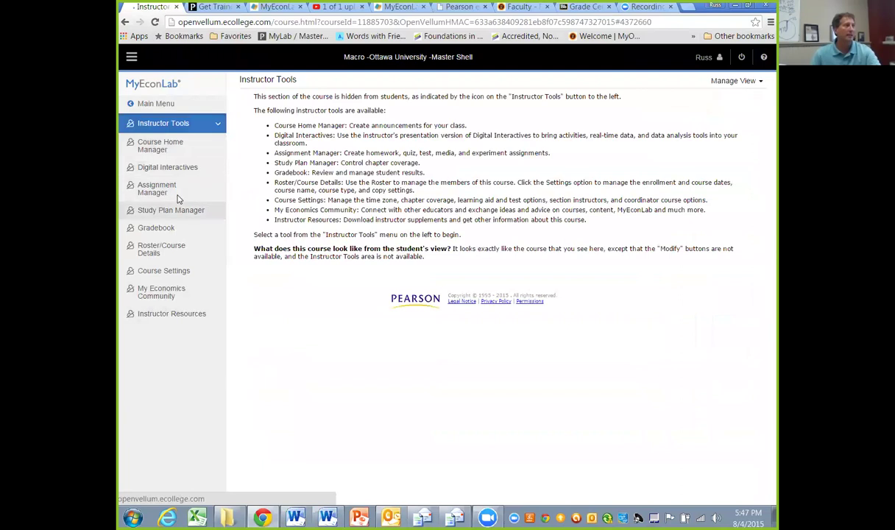
left_click(165, 232)
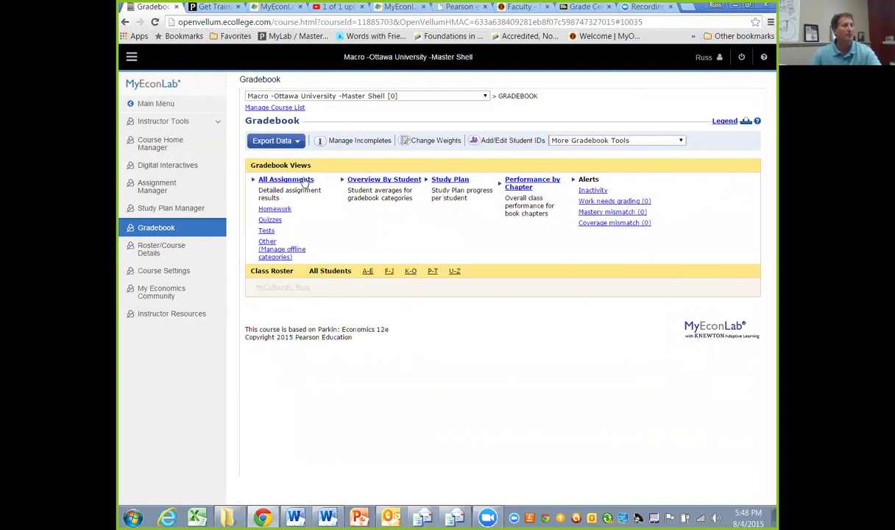
- Review the category weighting and individual assignment weights in the Gradebook's Change Weights page, then return to the Gradebook overview
left_click(410, 140)
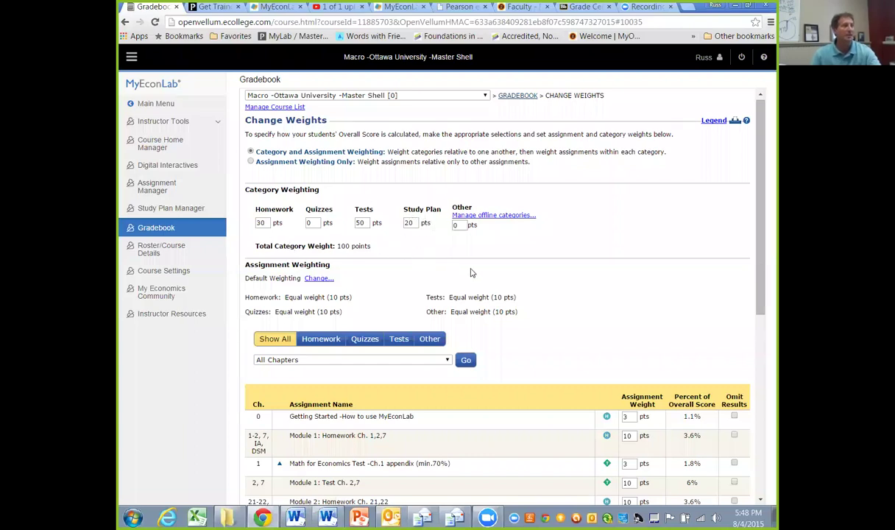
scroll(620, 248, "down", 1)
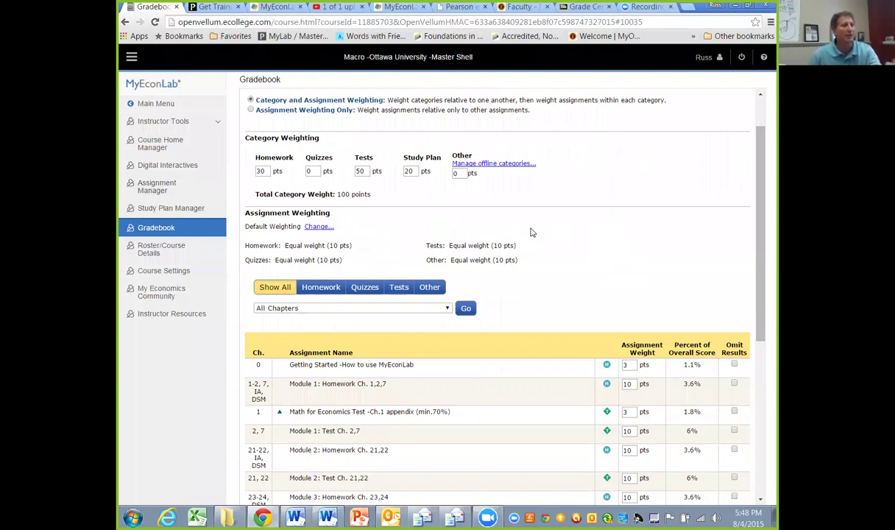
scroll(546, 224, "down", 3)
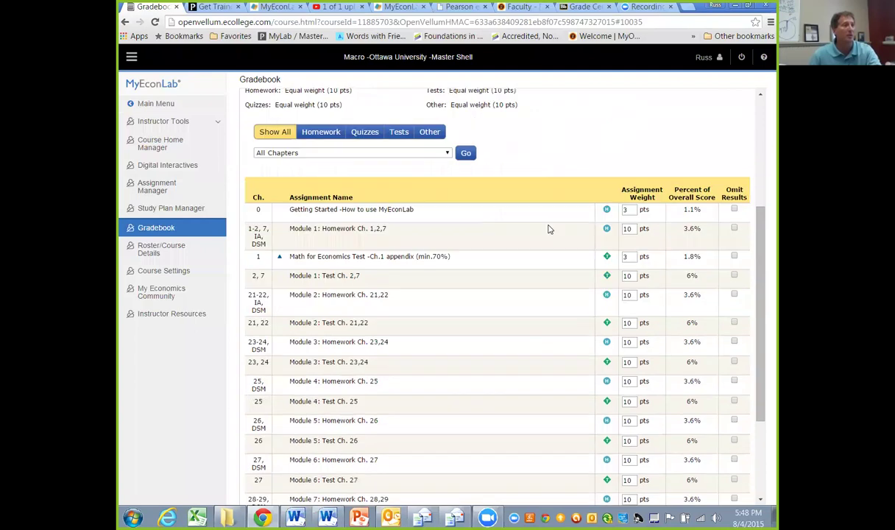
scroll(624, 314, "down", 2)
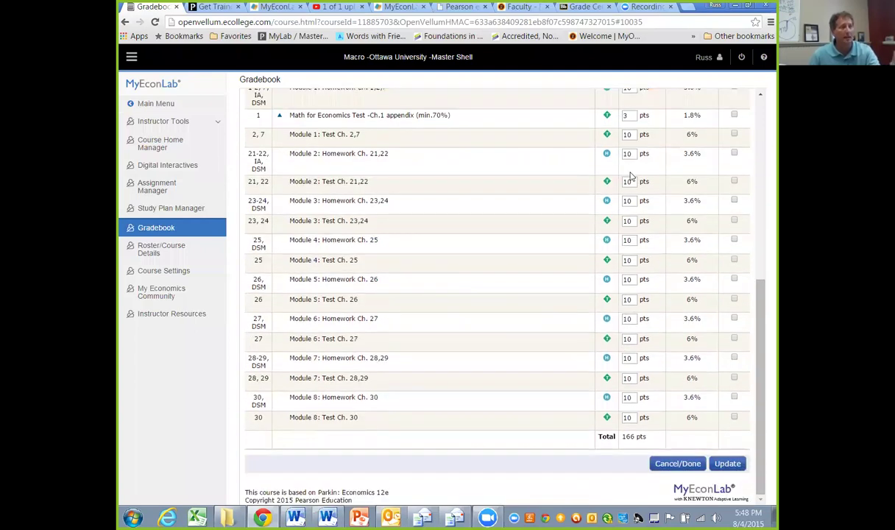
scroll(645, 317, "up", 1)
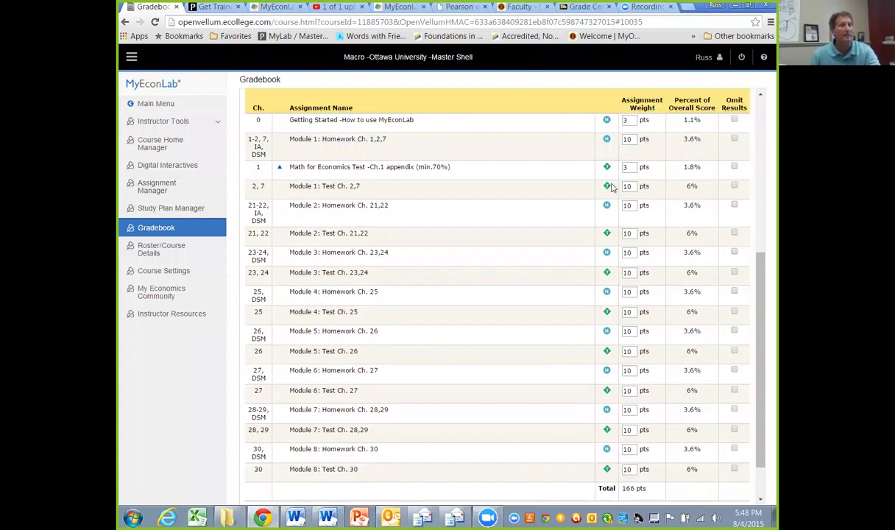
scroll(516, 214, "up", 3)
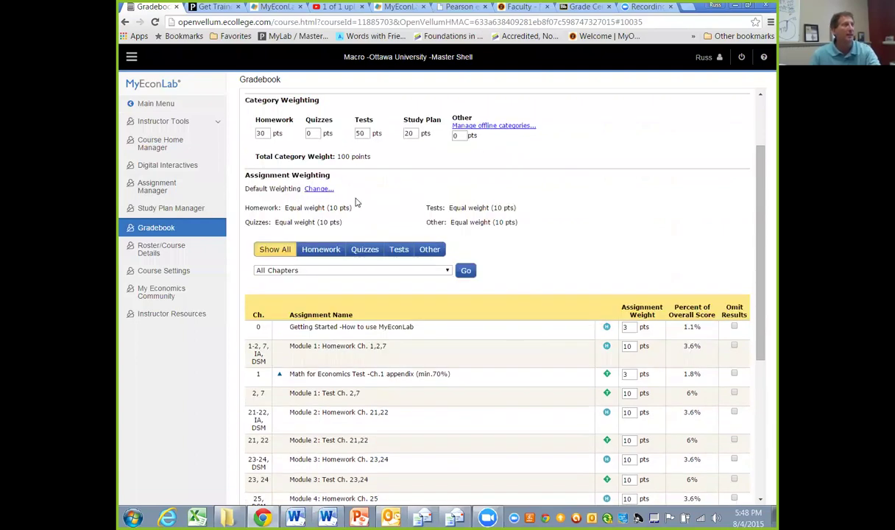
scroll(356, 202, "up", 1)
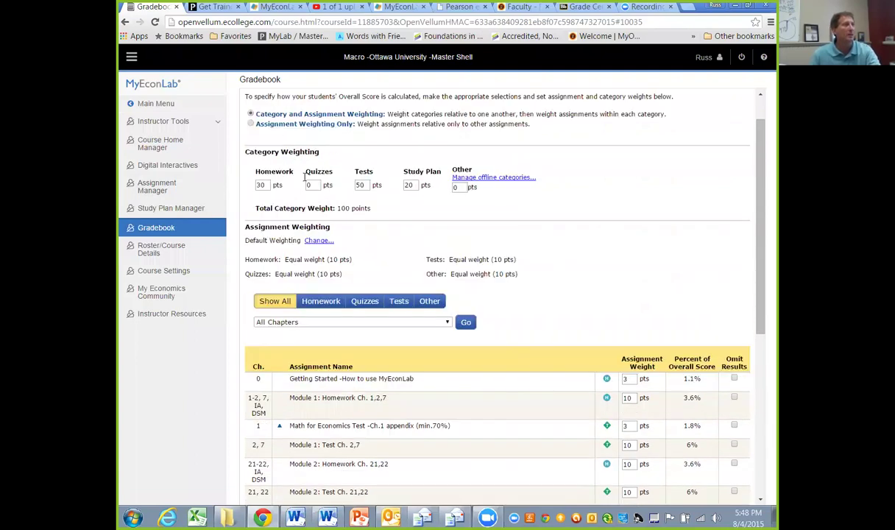
left_click(162, 229)
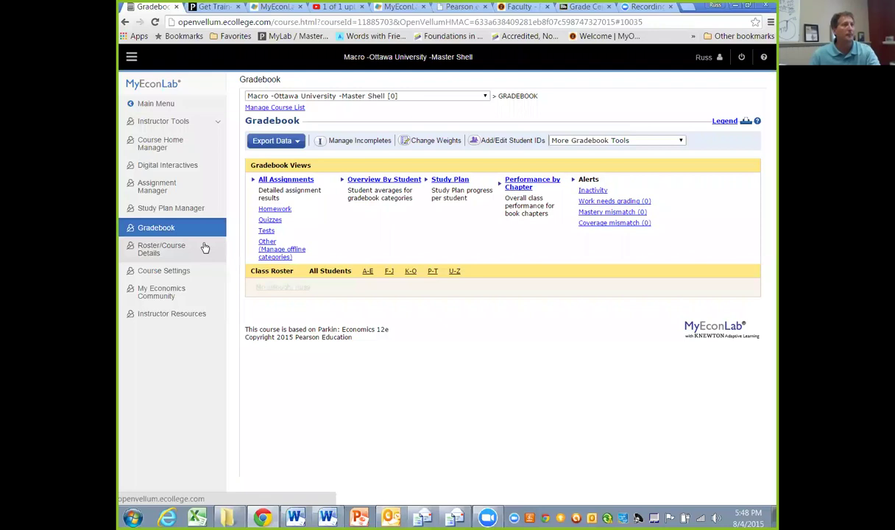